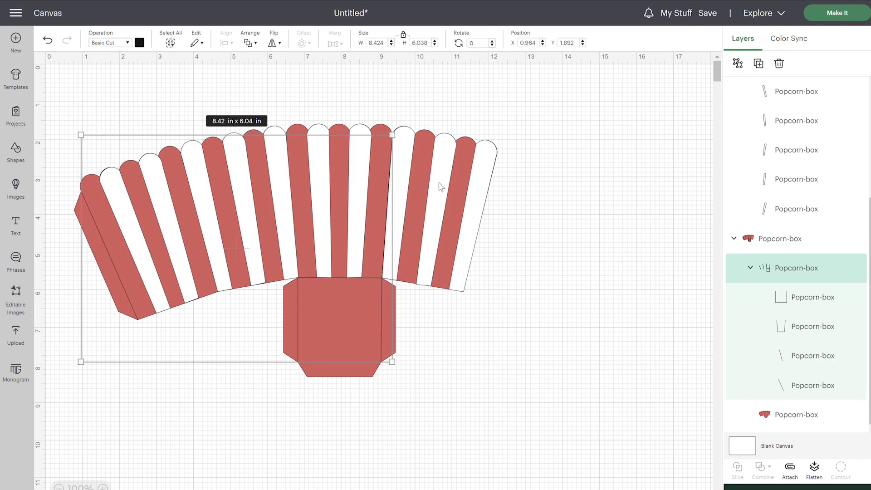
Change the popcorn box's fold-line group to Score and attach the score lines to the red box shape
{"action": "left_click", "coordinate": [107, 43]}
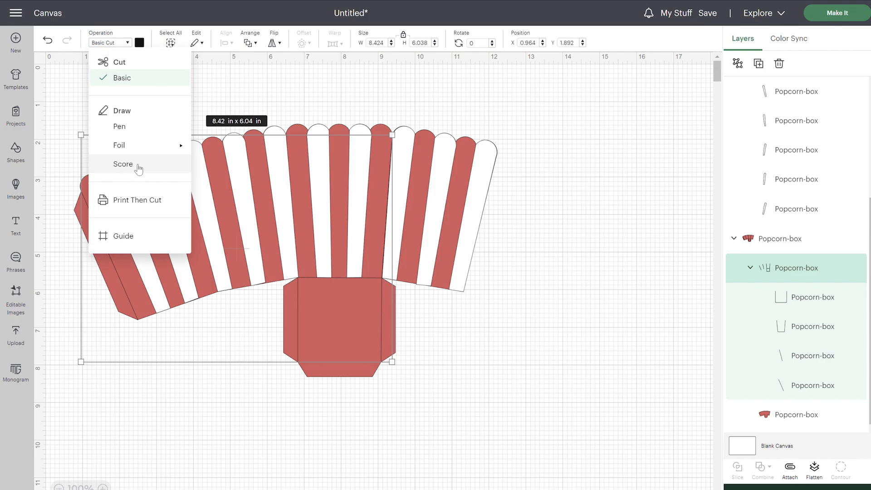
{"action": "left_click", "coordinate": [137, 165]}
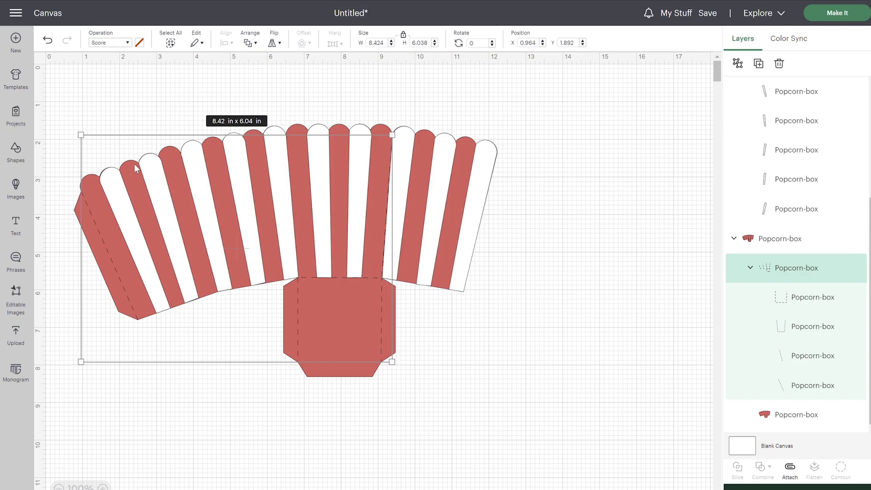
{"action": "left_click", "coordinate": [804, 245]}
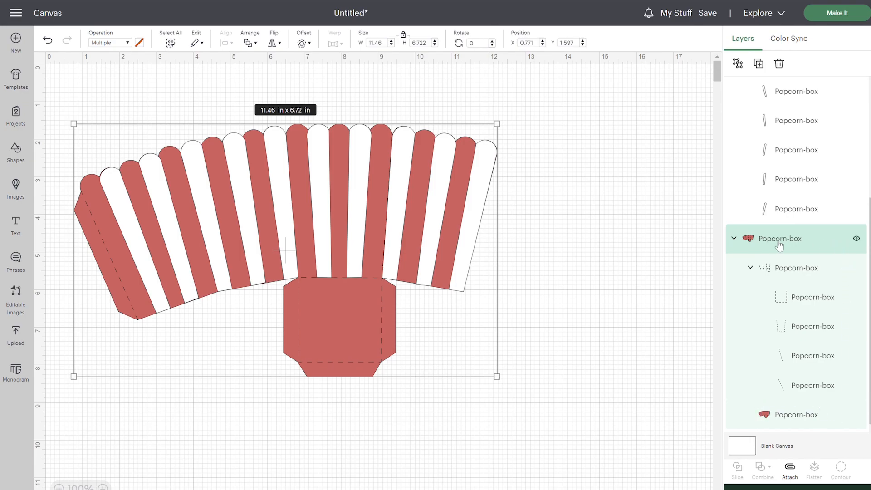
{"action": "left_click", "coordinate": [790, 470]}
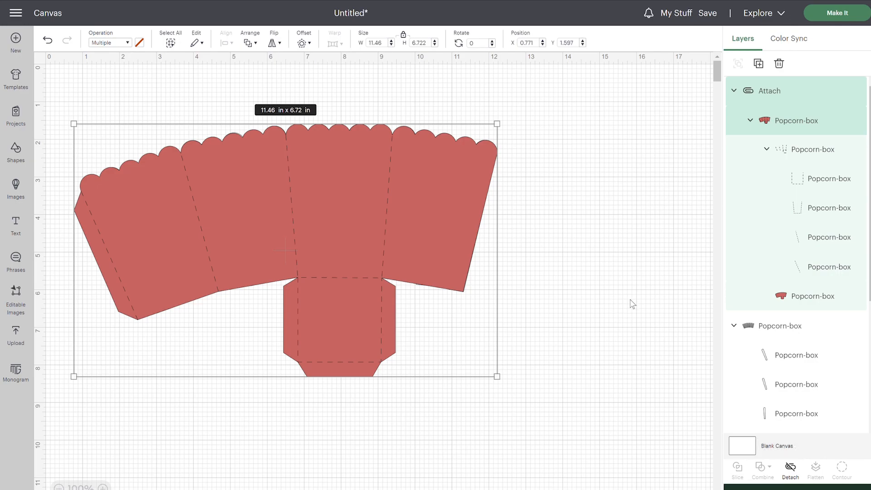
Move the white stripes group above the attached red box in the layer order
{"action": "left_click", "coordinate": [771, 322]}
{"action": "scroll", "coordinate": [777, 330], "scroll_direction": "down", "scroll_amount": 4}
{"action": "scroll", "coordinate": [777, 335], "scroll_direction": "up", "scroll_amount": 4}
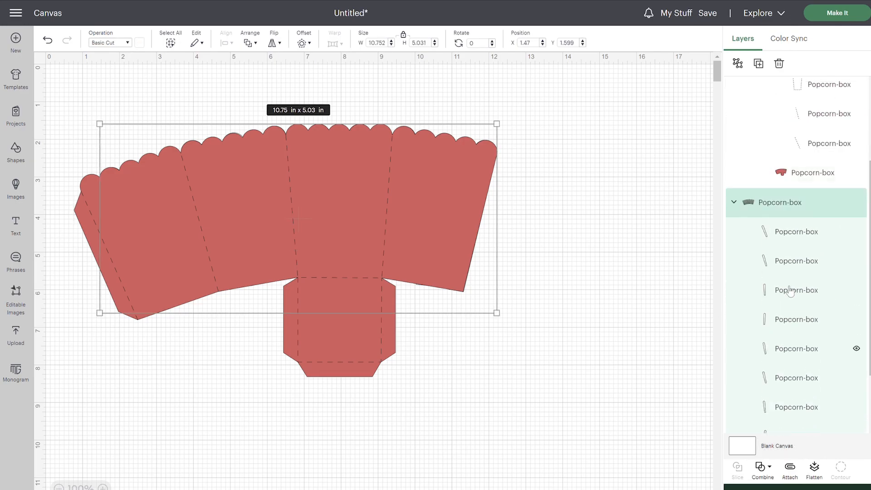
{"action": "left_click", "coordinate": [733, 92]}
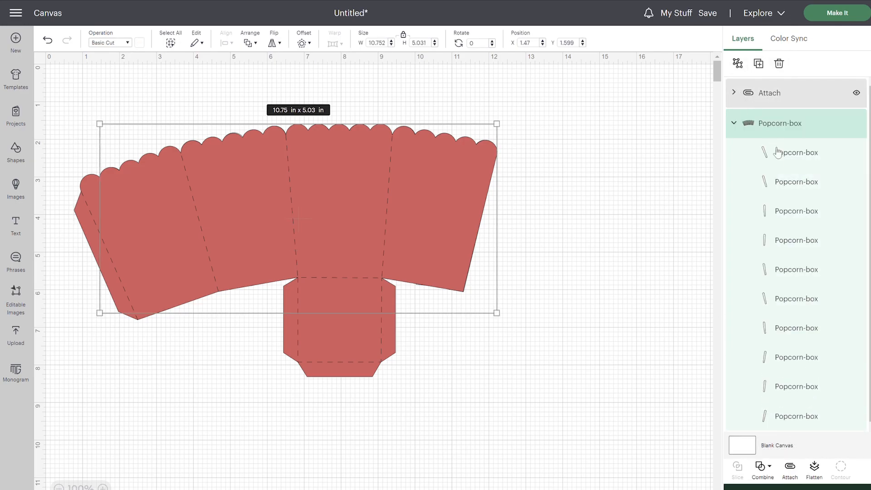
{"action": "left_click_drag", "start_coordinate": [771, 126], "coordinate": [752, 68]}
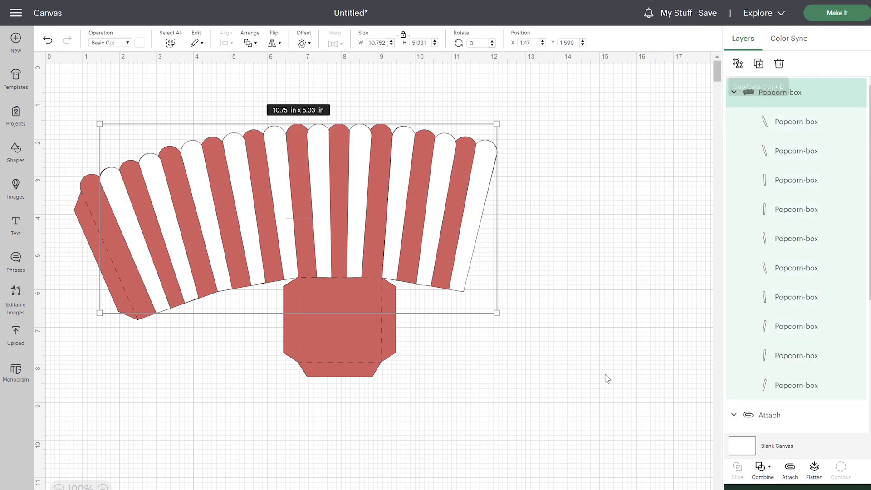
{"action": "left_click", "coordinate": [617, 335]}
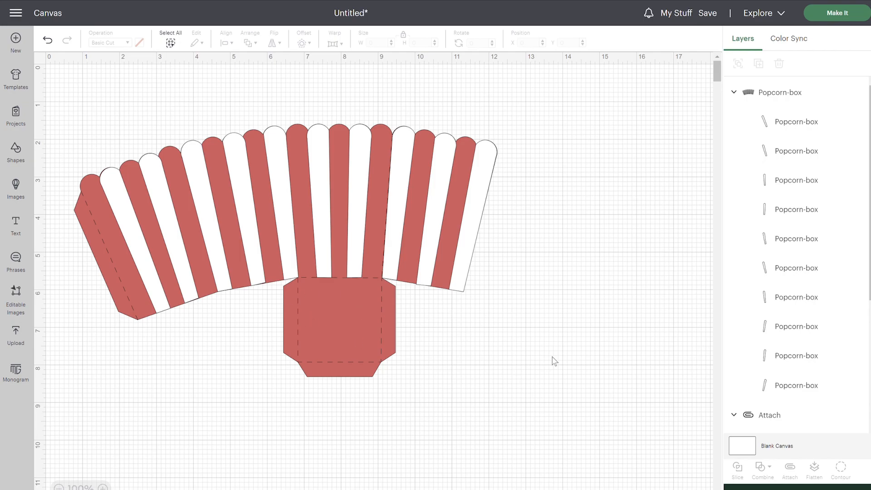
Select the red box together with its white stripes and duplicate the complete set four times
{"action": "left_click_drag", "start_coordinate": [569, 438], "coordinate": [48, 56]}
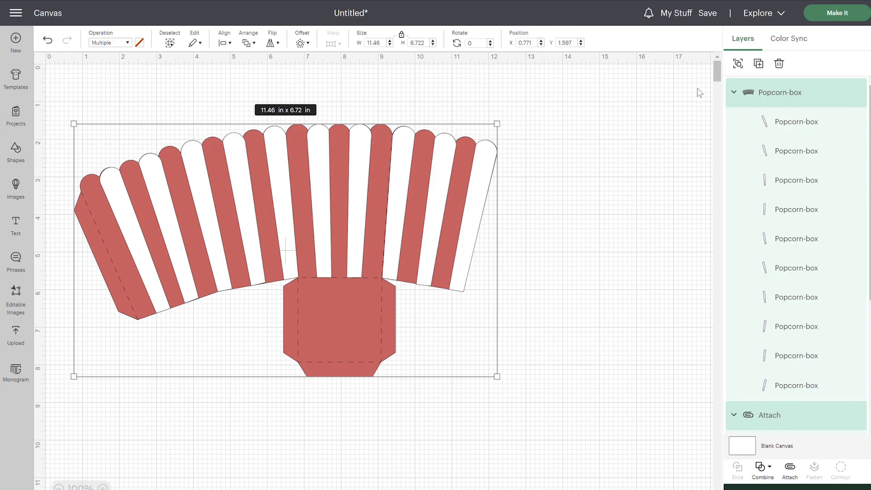
{"action": "left_click", "coordinate": [764, 65]}
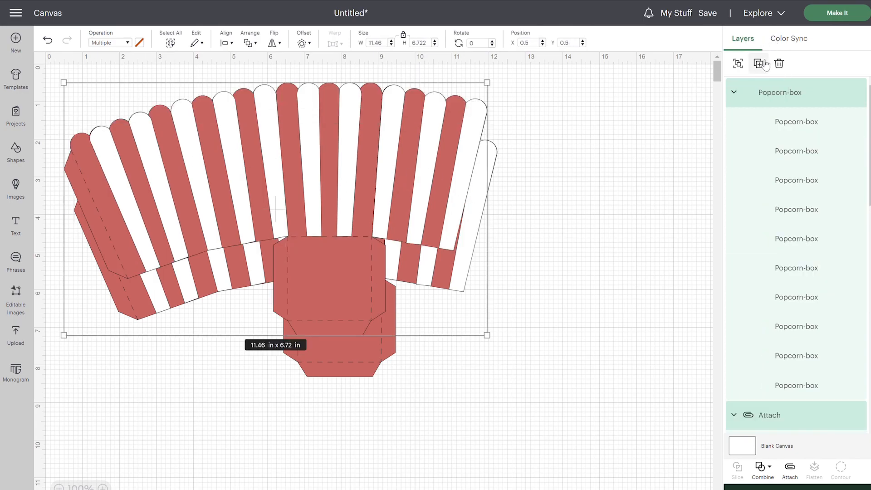
{"action": "left_click", "coordinate": [765, 65]}
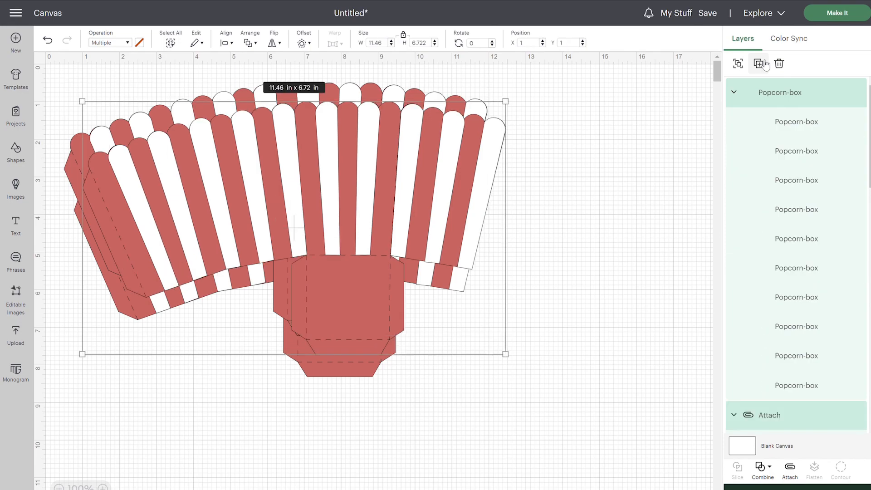
{"action": "left_click", "coordinate": [764, 65]}
{"action": "left_click", "coordinate": [764, 65]}
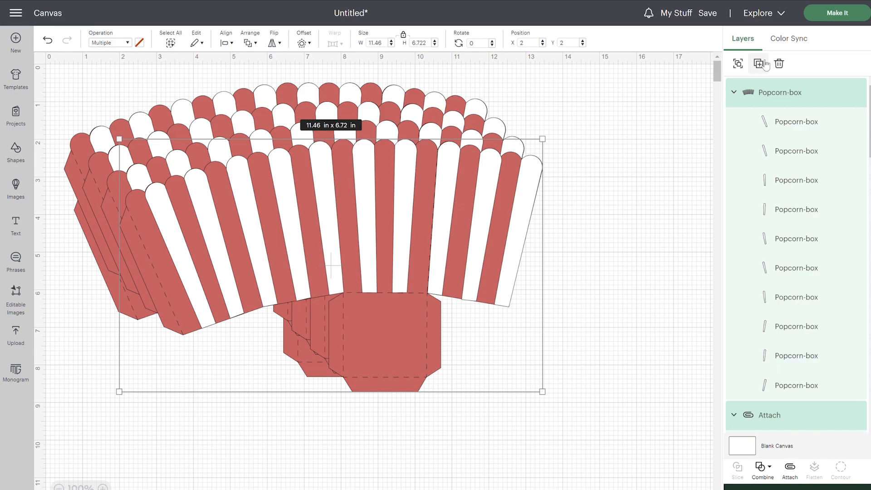
Undo the four duplications of the striped popcorn box
{"action": "key", "text": "ctrl+z"}
{"action": "key", "text": "ctrl+z"}
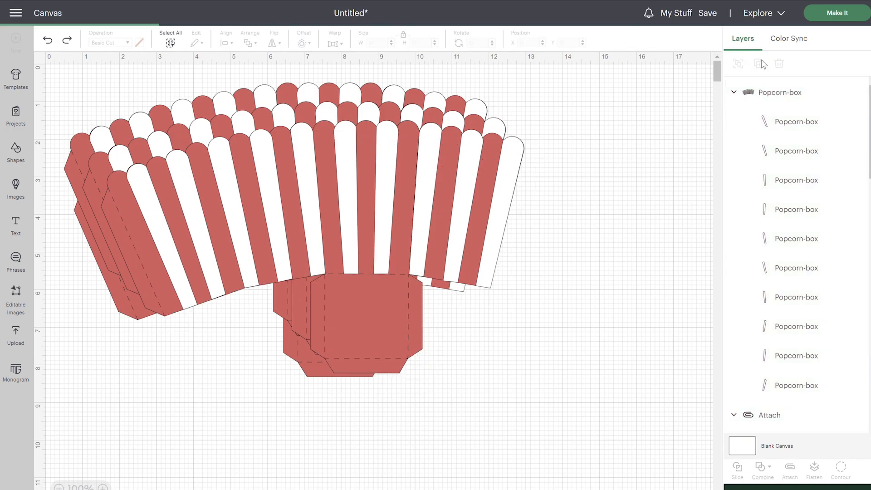
{"action": "key", "text": "ctrl+z"}
{"action": "key", "text": "ctrl+z"}
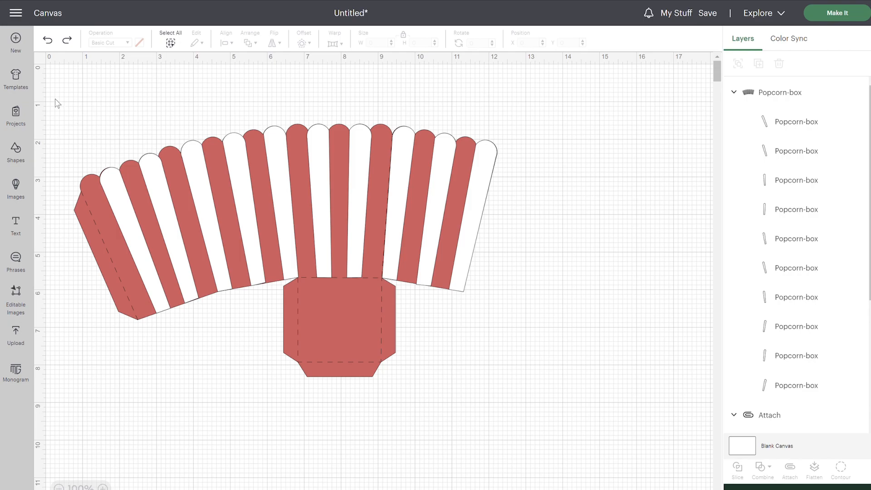
Try moving the white stripes off the red box in two directions, undoing each move
{"action": "left_click_drag", "start_coordinate": [142, 159], "coordinate": [502, 393]}
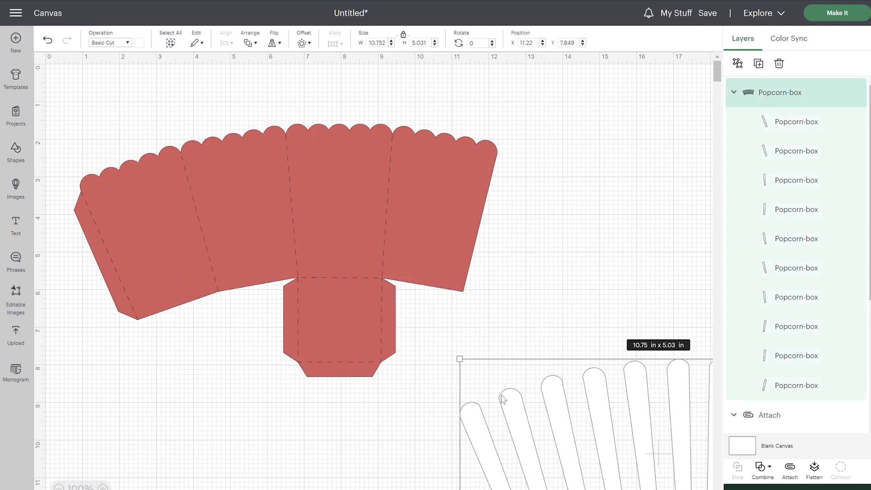
{"action": "key", "text": "ctrl+z"}
{"action": "left_click_drag", "start_coordinate": [599, 445], "coordinate": [38, 72]}
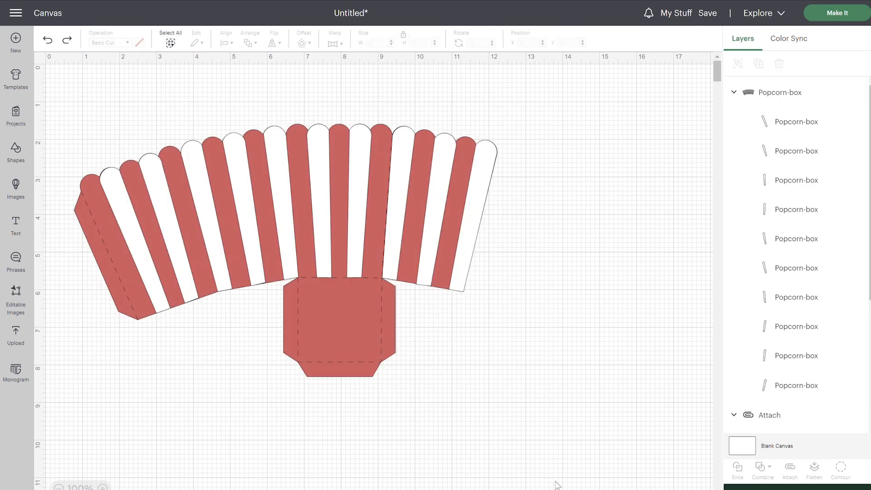
{"action": "left_click_drag", "start_coordinate": [199, 202], "coordinate": [95, 90]}
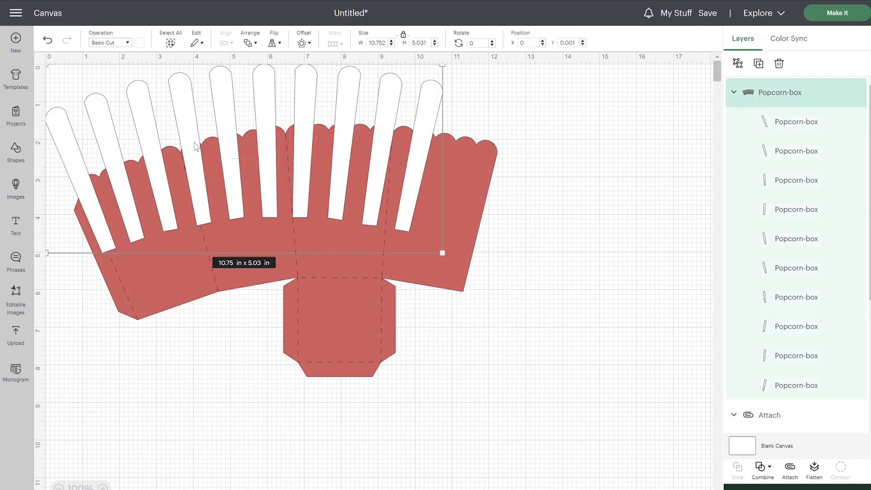
{"action": "key", "text": "ctrl+z"}
Select the white stripes group with the attached red box, set their overall width to 10.5 in, and undo the resize
{"action": "left_click_drag", "start_coordinate": [573, 446], "coordinate": [45, 72]}
{"action": "left_click", "coordinate": [771, 93]}
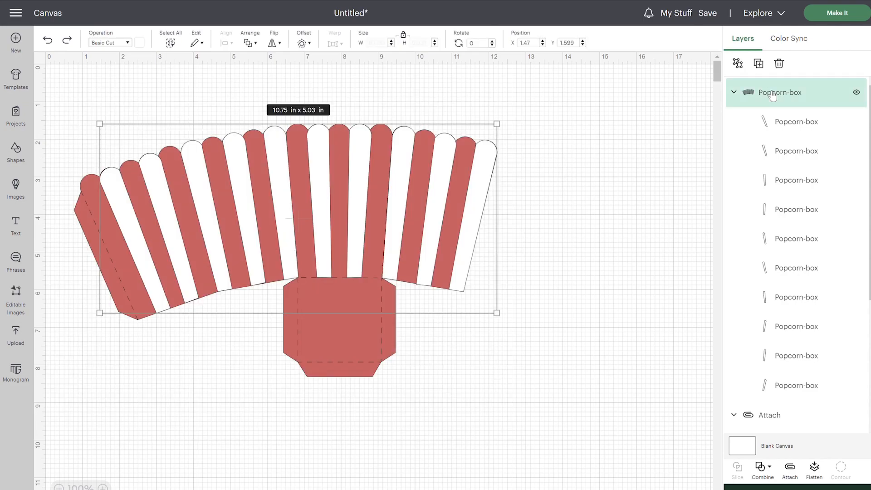
{"action": "scroll", "coordinate": [788, 272], "scroll_direction": "down", "scroll_amount": 4}
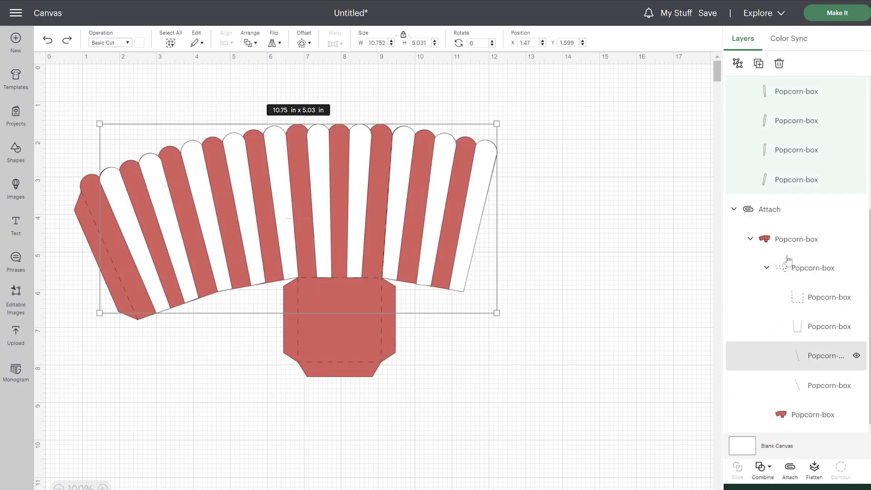
{"action": "left_click", "coordinate": [791, 207], "text": "shift"}
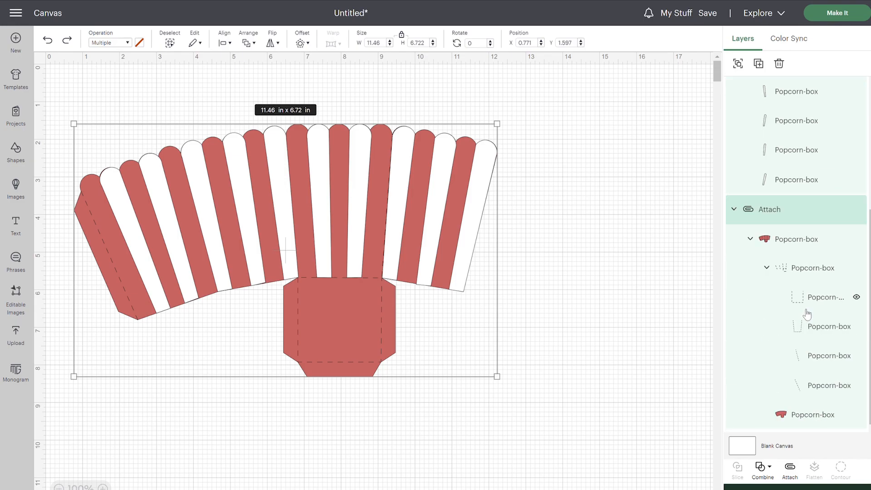
{"action": "scroll", "coordinate": [807, 312], "scroll_direction": "up", "scroll_amount": 5}
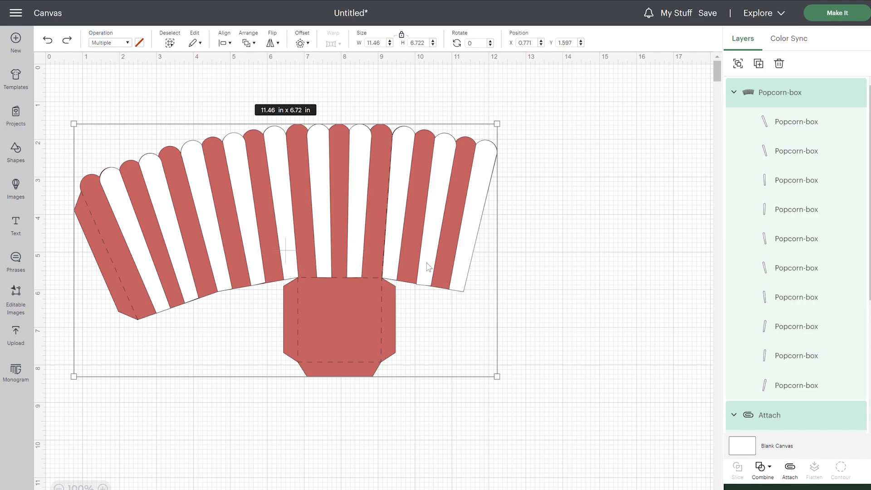
{"action": "left_click", "coordinate": [381, 48]}
{"action": "type", "text": "10.5"}
{"action": "key", "text": "Return"}
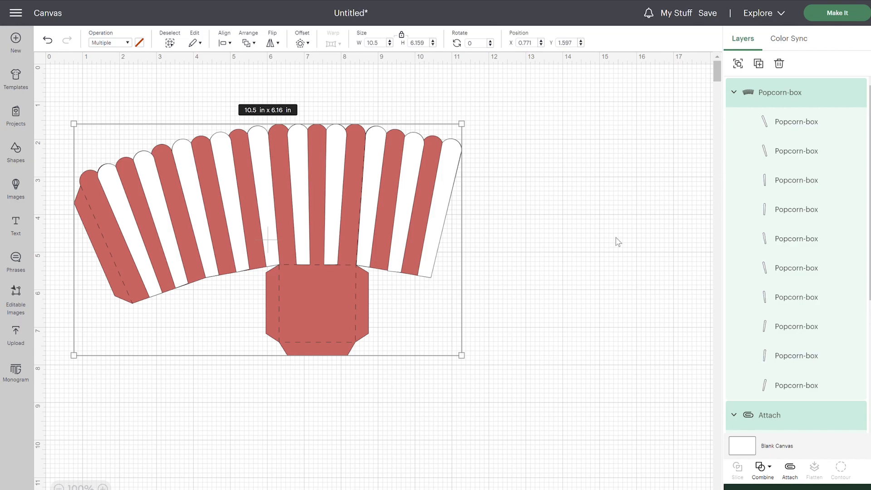
{"action": "key", "text": "ctrl+z"}
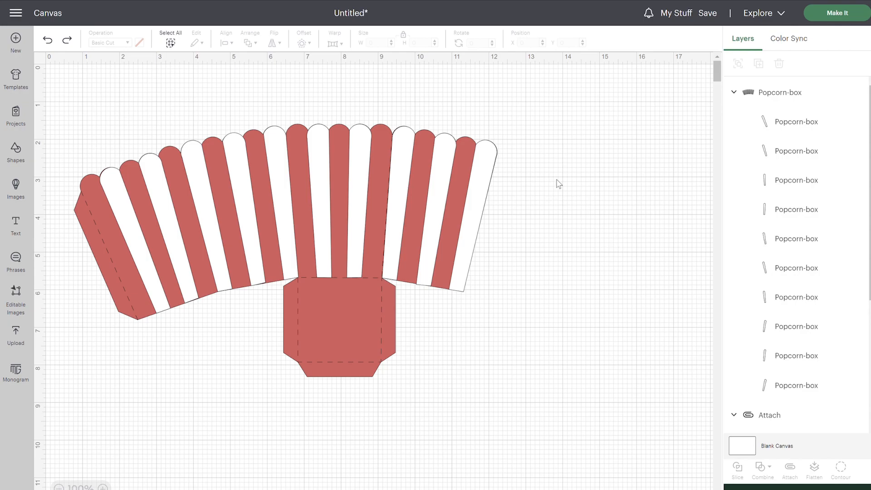
Delete the white stripes group from the popcorn box
{"action": "left_click", "coordinate": [793, 93]}
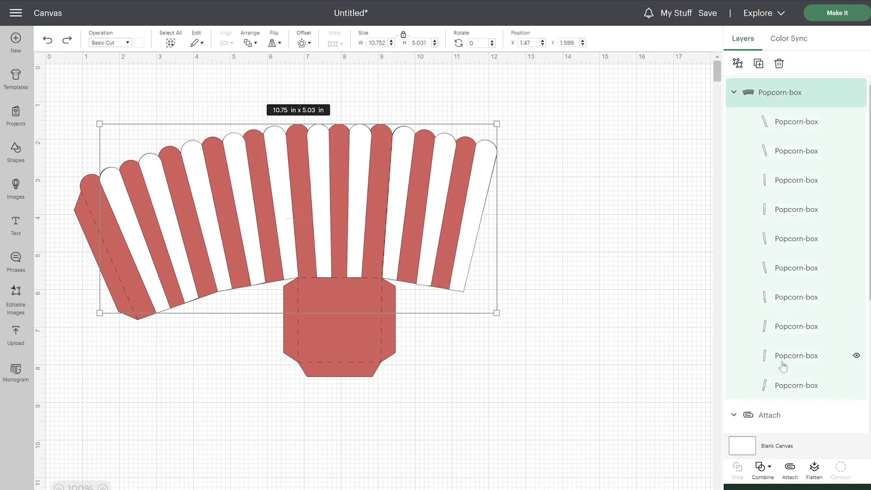
{"action": "key", "text": "Delete"}
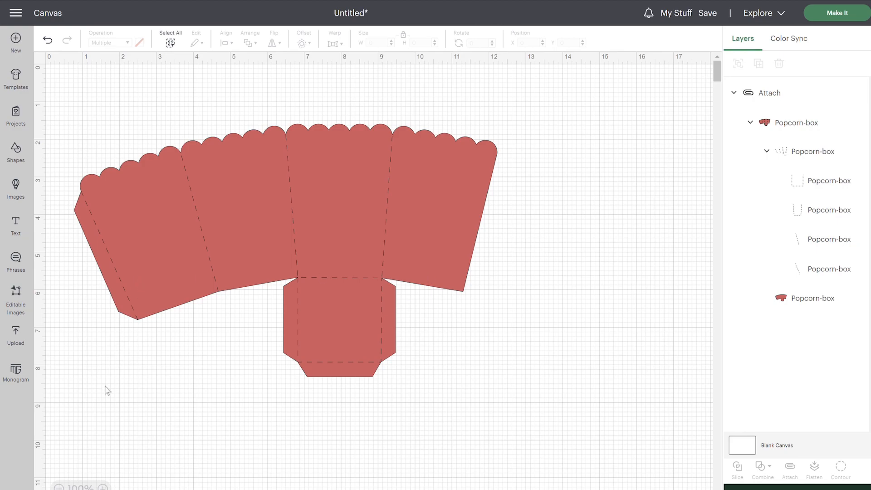
Add the uploaded smiley-face image to the canvas beside the popcorn box and ungroup its two pieces
{"action": "left_click", "coordinate": [17, 338]}
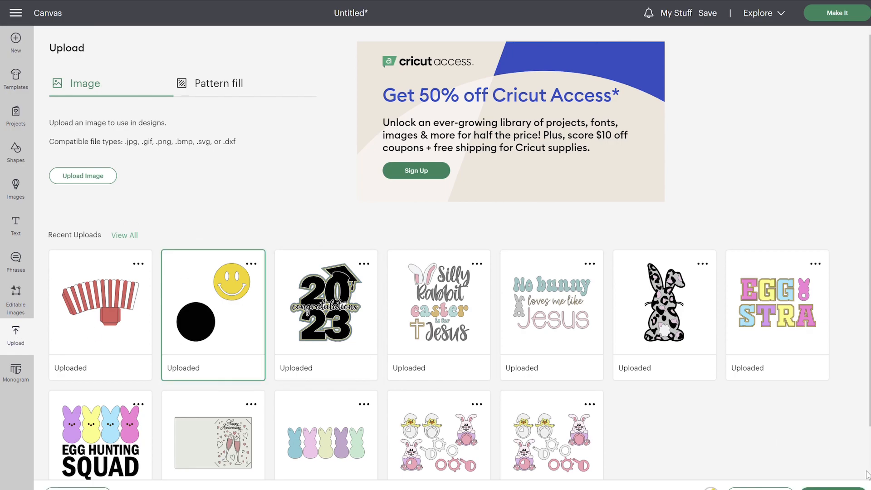
{"action": "left_click", "coordinate": [839, 488]}
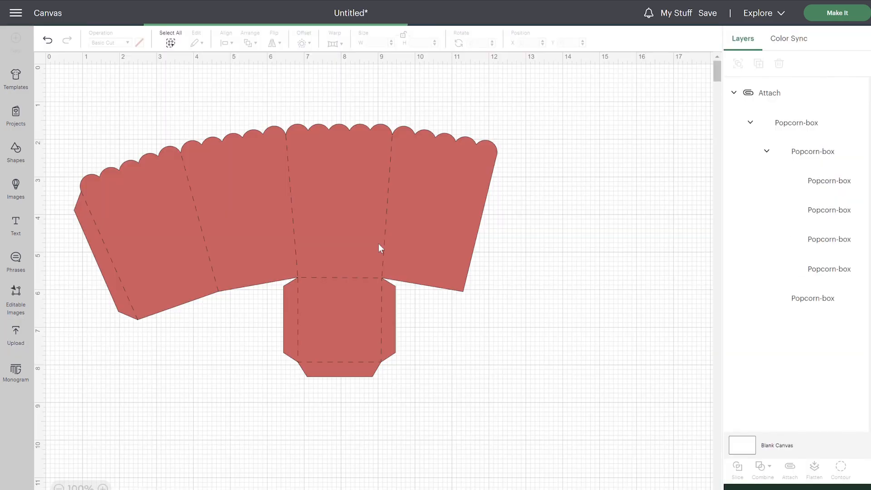
{"action": "left_click_drag", "start_coordinate": [308, 191], "coordinate": [621, 216]}
{"action": "left_click", "coordinate": [737, 63]}
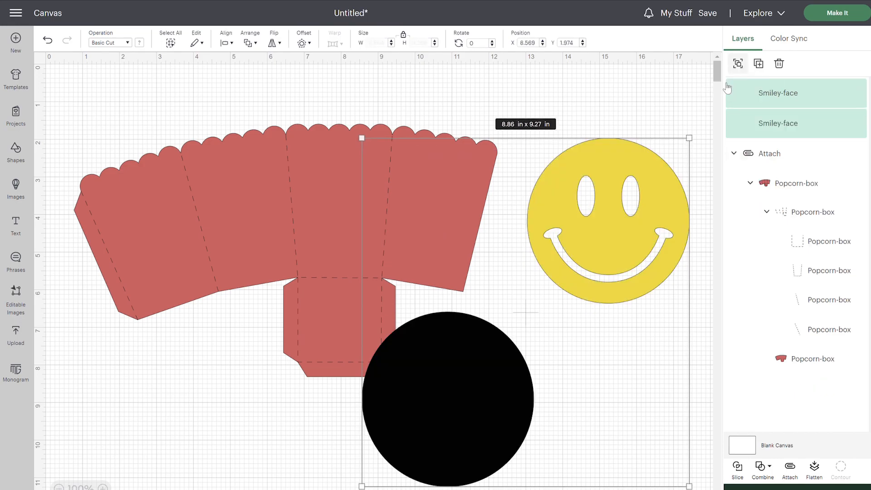
Move the yellow smiley face onto the black circle and select both pieces
{"action": "left_click", "coordinate": [619, 110]}
{"action": "left_click", "coordinate": [641, 187]}
{"action": "left_click_drag", "start_coordinate": [641, 188], "coordinate": [490, 385]}
{"action": "left_click", "coordinate": [594, 477]}
{"action": "left_click_drag", "start_coordinate": [411, 470], "coordinate": [351, 457]}
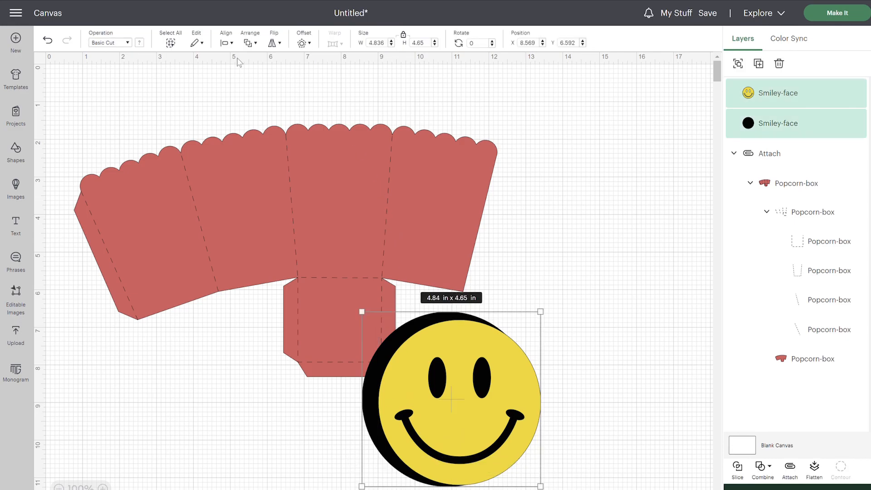
Center the yellow face and the black circle on each other and group them
{"action": "left_click", "coordinate": [226, 43]}
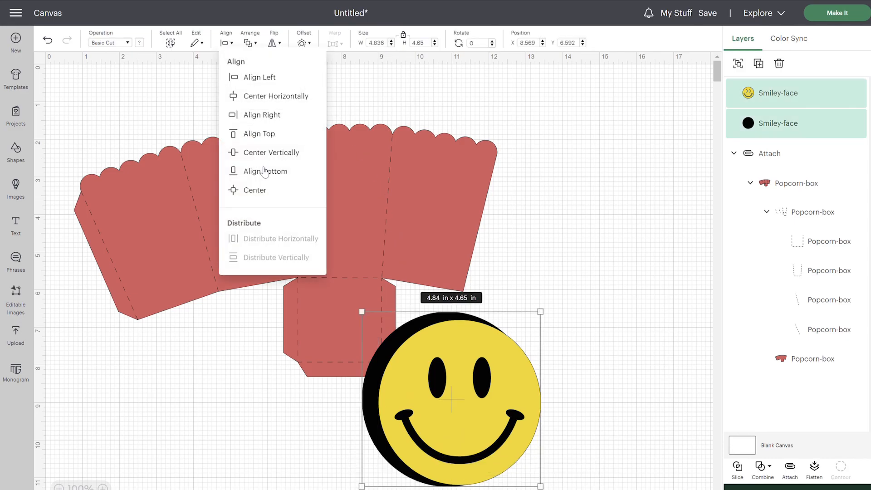
{"action": "left_click", "coordinate": [265, 190]}
{"action": "left_click", "coordinate": [737, 64]}
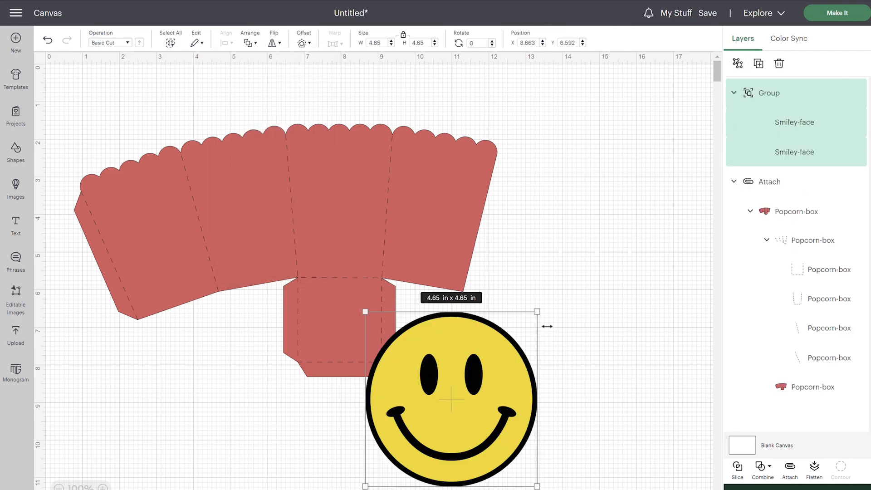
Shrink the smiley-face group to about 2.2 in wide and place it on the upper part of the box's panel above the base
{"action": "left_click_drag", "start_coordinate": [537, 312], "coordinate": [446, 403]}
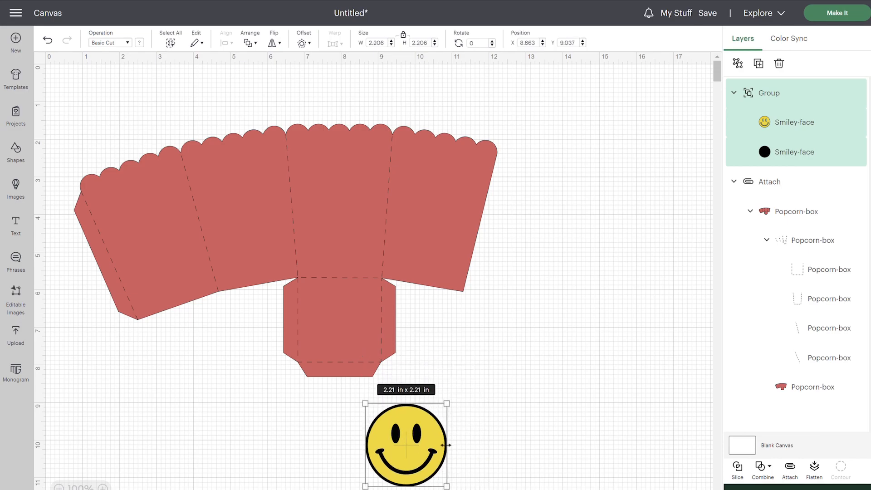
{"action": "left_click_drag", "start_coordinate": [433, 438], "coordinate": [366, 185]}
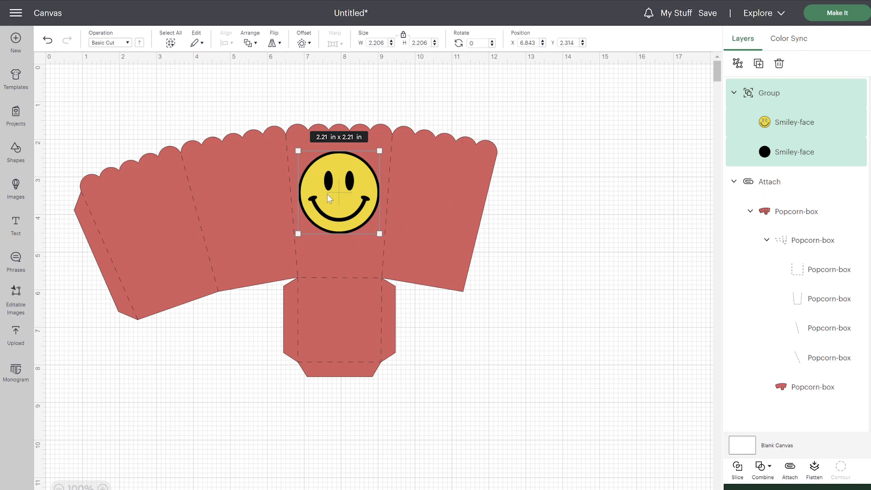
{"action": "left_click", "coordinate": [526, 259]}
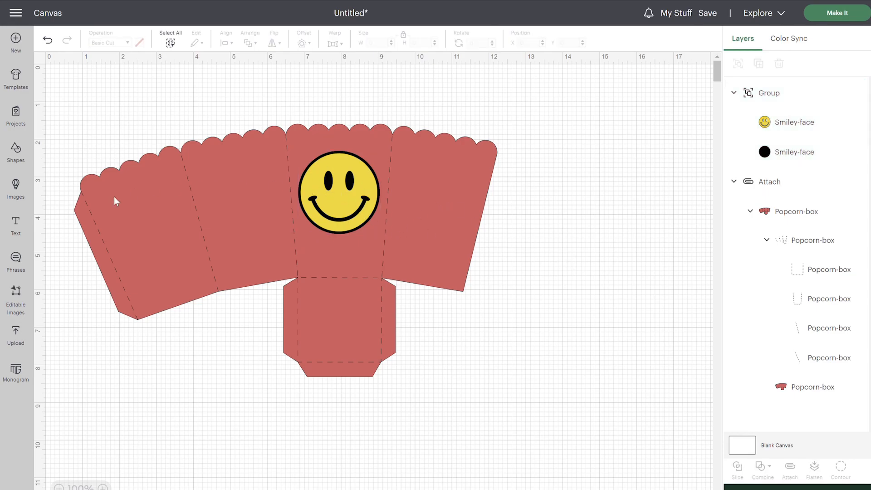
{"action": "left_click", "coordinate": [333, 186]}
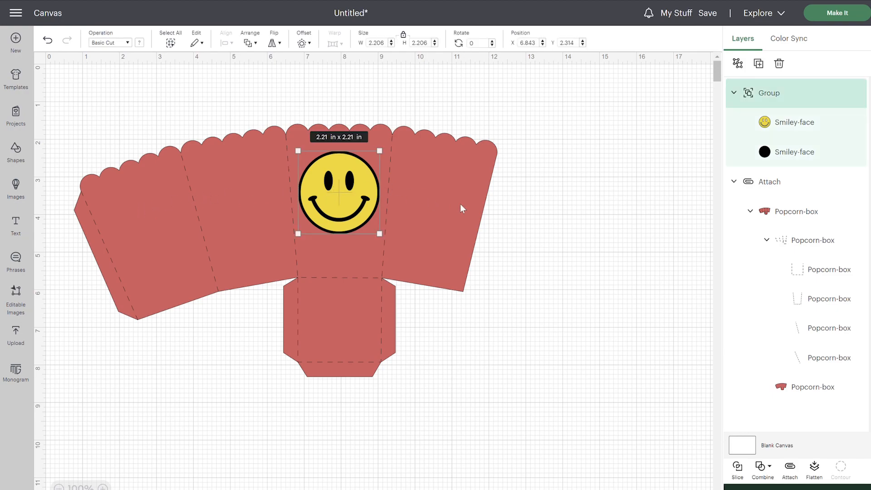
{"action": "left_click", "coordinate": [579, 239]}
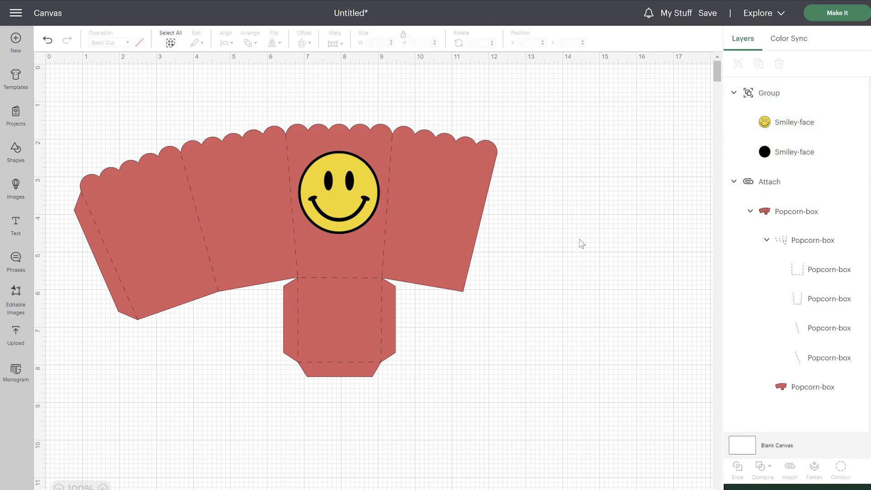
{"action": "left_click", "coordinate": [370, 191]}
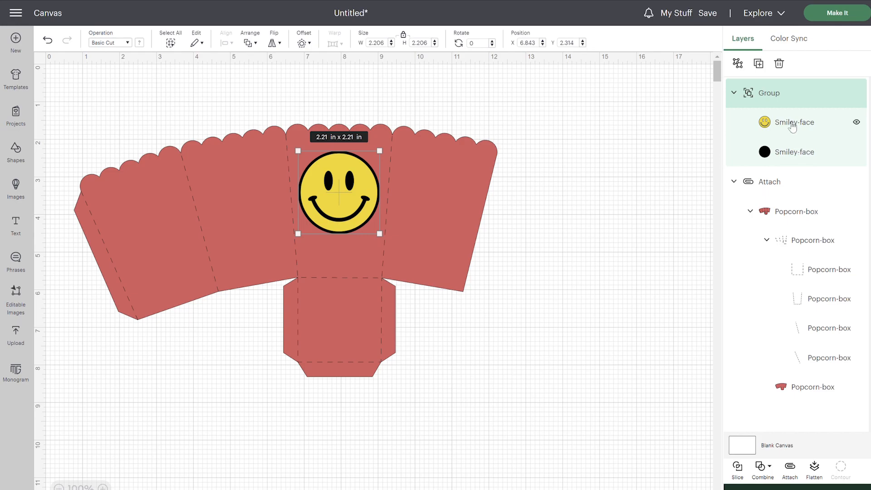
{"action": "left_click", "coordinate": [795, 154]}
{"action": "double_click", "coordinate": [795, 153]}
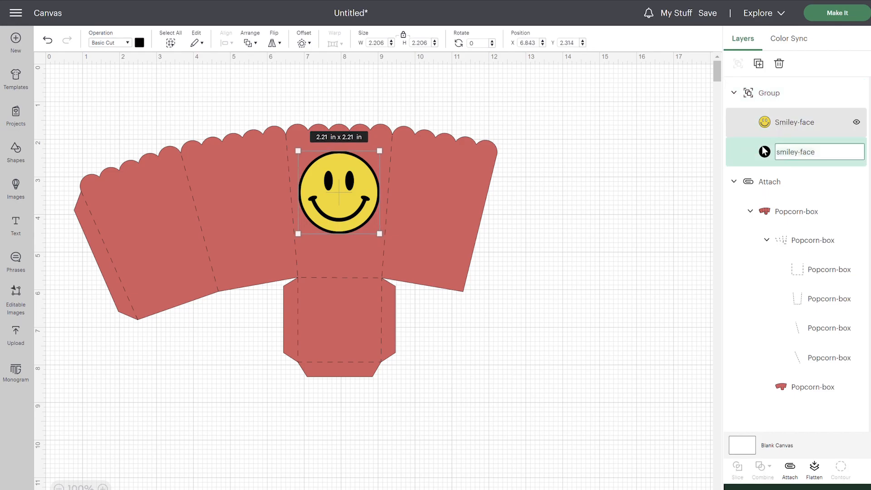
{"action": "left_click", "coordinate": [429, 255]}
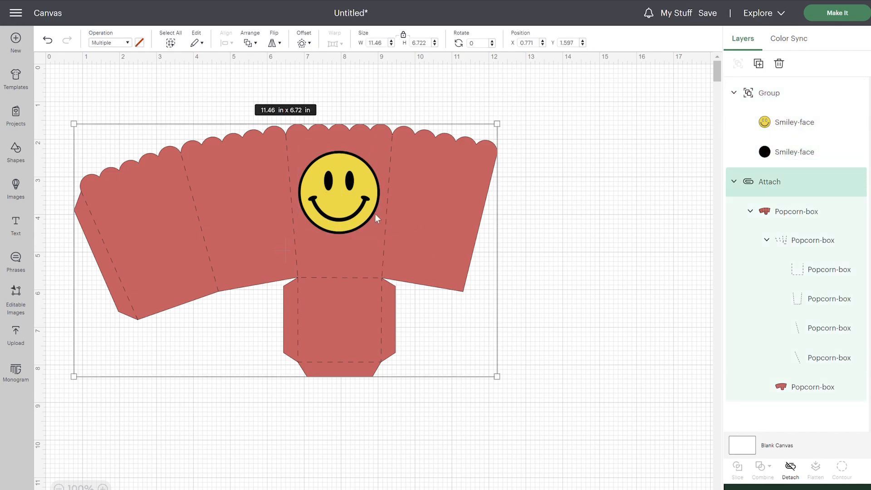
{"action": "left_click", "coordinate": [651, 195]}
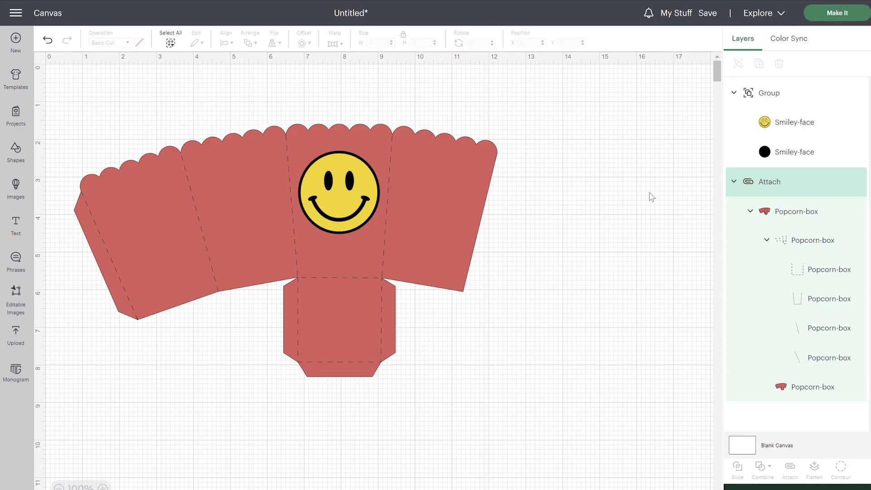
Try flattening the smiley-face group into a single Print Then Cut layer and undo the flattening
{"action": "left_click", "coordinate": [342, 178]}
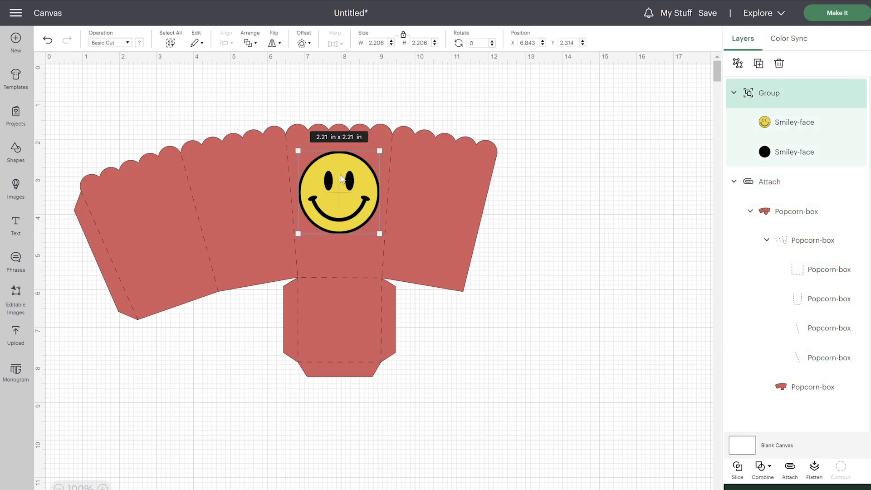
{"action": "left_click", "coordinate": [816, 470]}
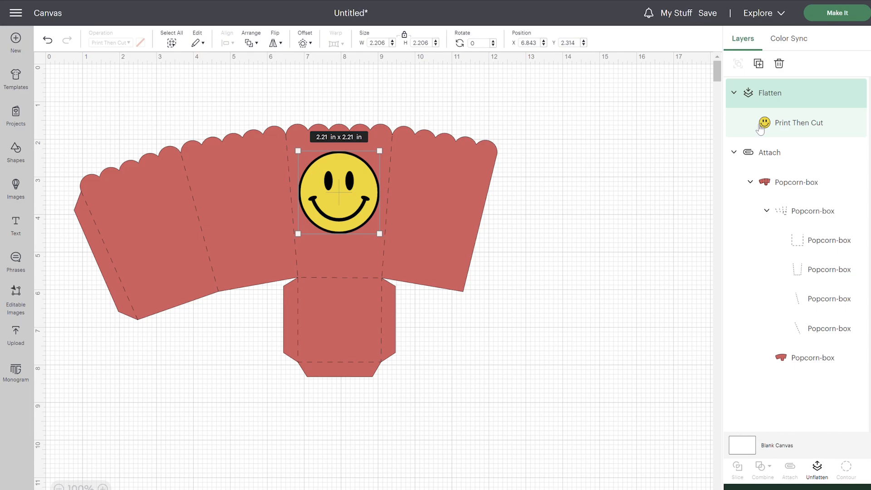
{"action": "key", "text": "ctrl+z"}
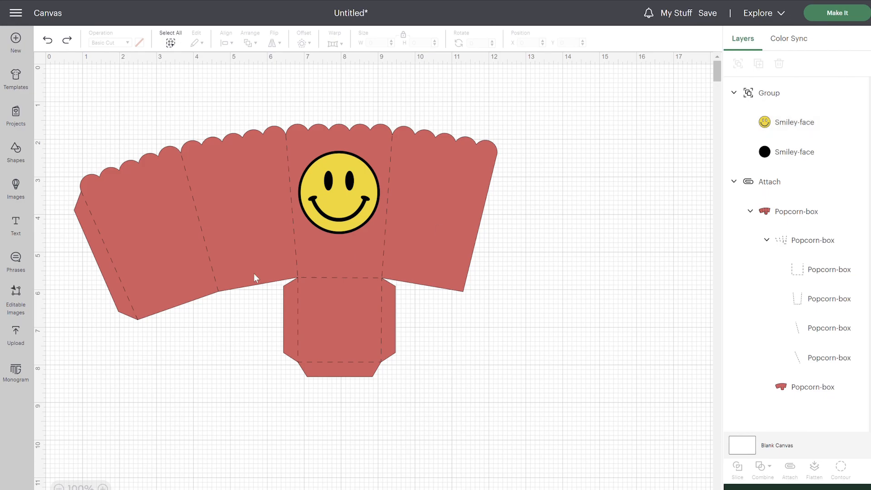
Add a text object containing a first name and move it to the empty canvas area beside the box's base
{"action": "left_click", "coordinate": [153, 357]}
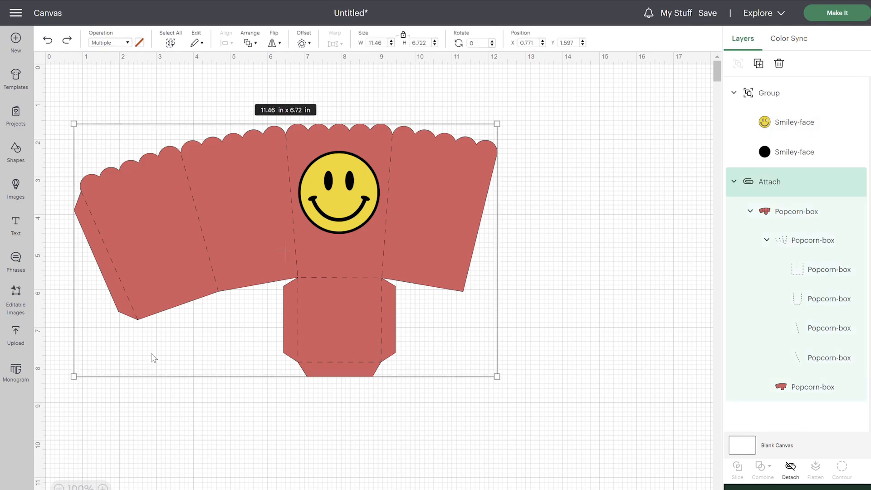
{"action": "left_click", "coordinate": [24, 226]}
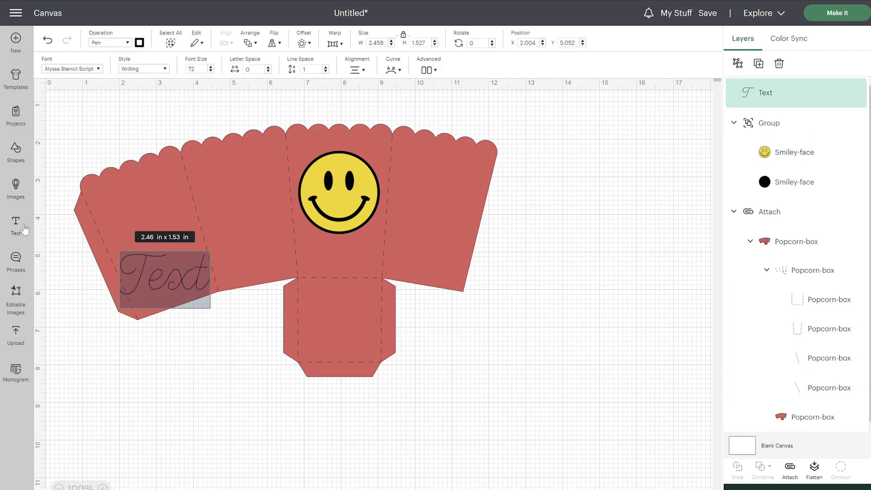
{"action": "type", "text": "Abigail"}
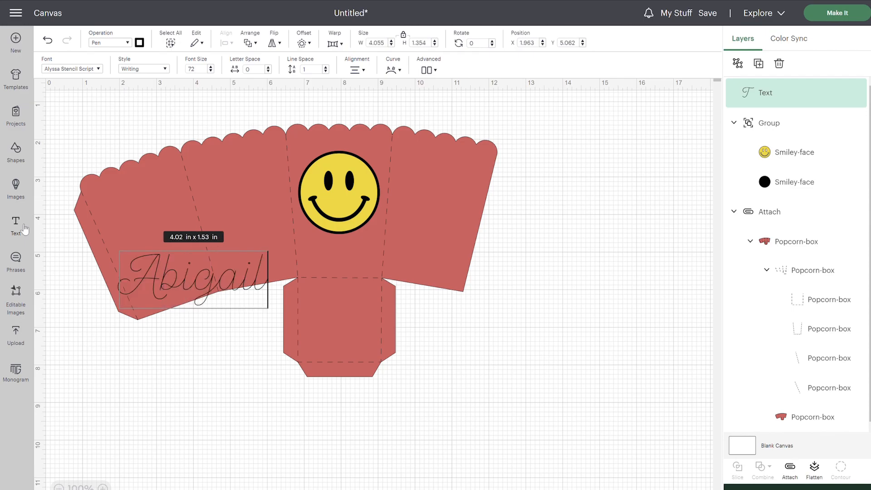
{"action": "left_click", "coordinate": [214, 325]}
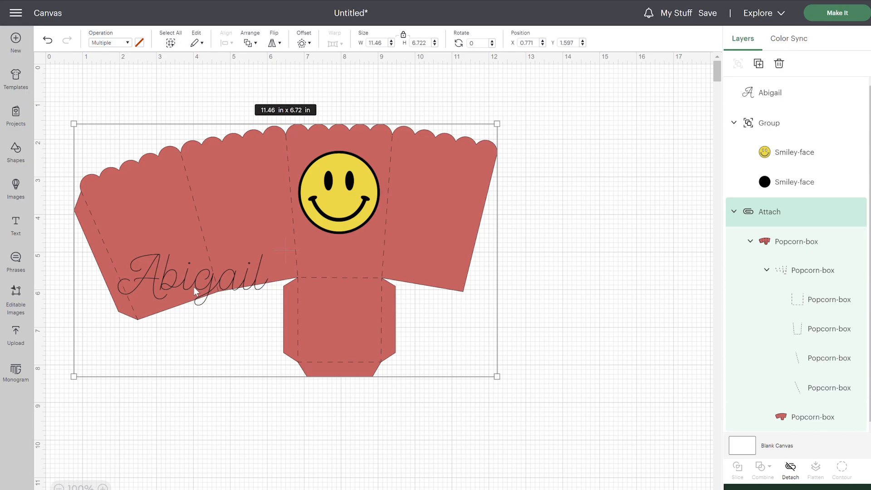
{"action": "left_click", "coordinate": [793, 100]}
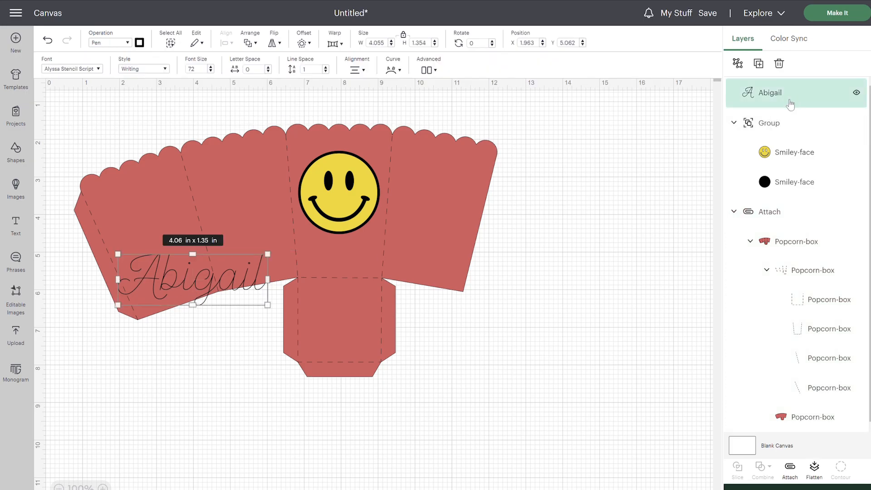
{"action": "left_click_drag", "start_coordinate": [234, 292], "coordinate": [609, 399]}
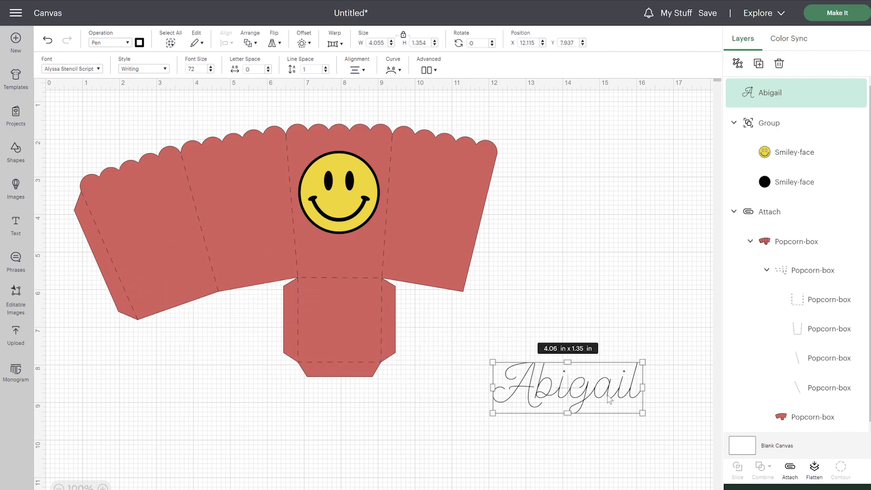
Check the Writing filter in the Cricut font list for the name text
{"action": "left_click", "coordinate": [93, 72]}
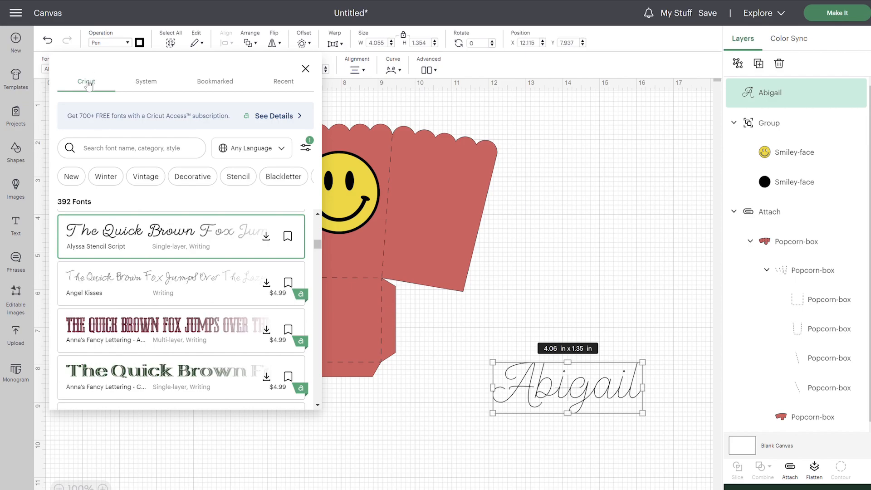
{"action": "left_click", "coordinate": [306, 146]}
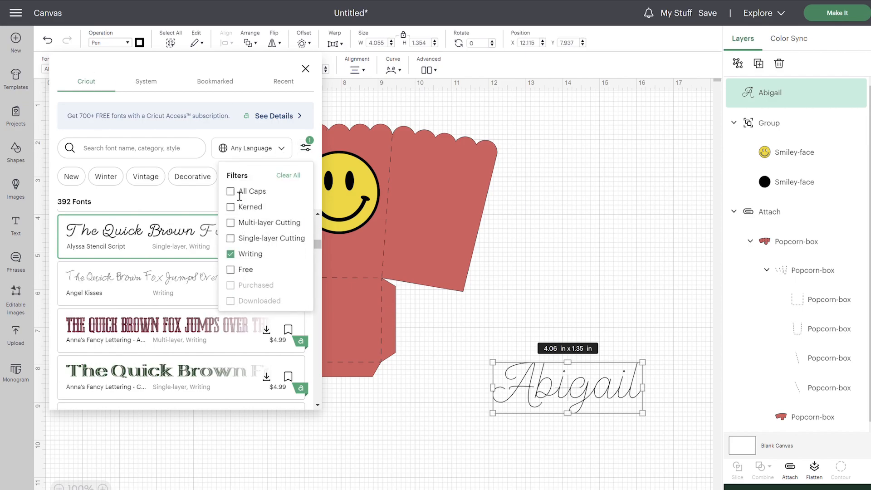
{"action": "left_click", "coordinate": [231, 254]}
{"action": "left_click", "coordinate": [231, 254]}
{"action": "left_click", "coordinate": [306, 146]}
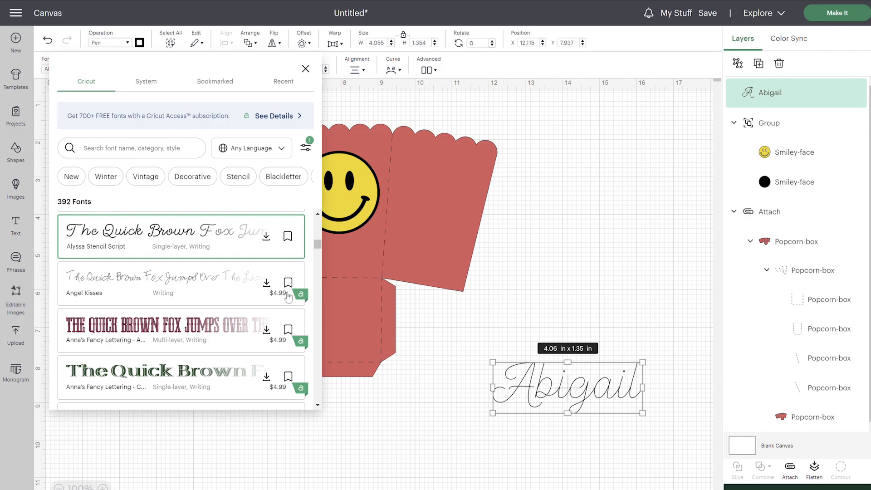
Browse the writing fonts available for the name text and close the font list
{"action": "scroll", "coordinate": [295, 300], "scroll_direction": "down", "scroll_amount": 4}
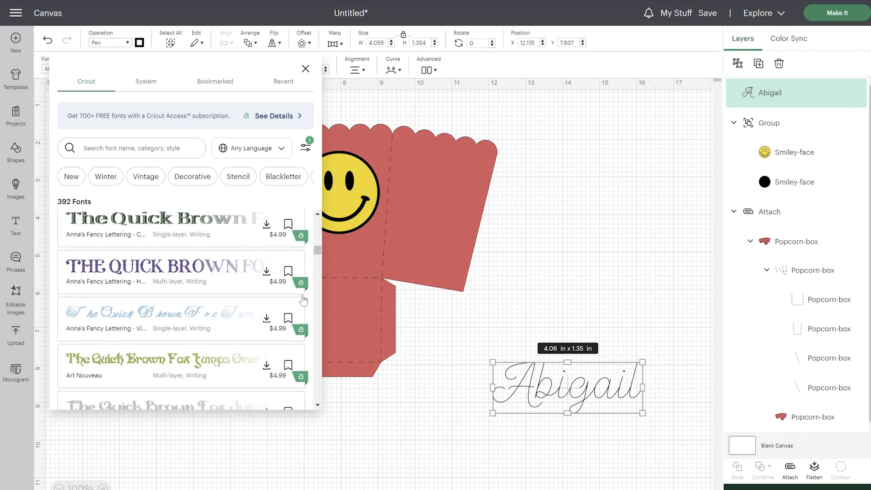
{"action": "scroll", "coordinate": [267, 308], "scroll_direction": "down", "scroll_amount": 5}
{"action": "scroll", "coordinate": [266, 318], "scroll_direction": "down", "scroll_amount": 4}
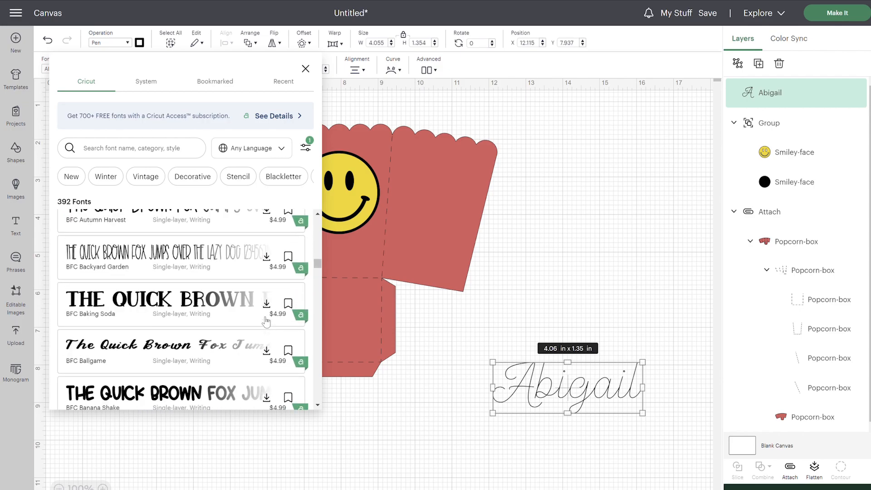
{"action": "scroll", "coordinate": [267, 319], "scroll_direction": "down", "scroll_amount": 12}
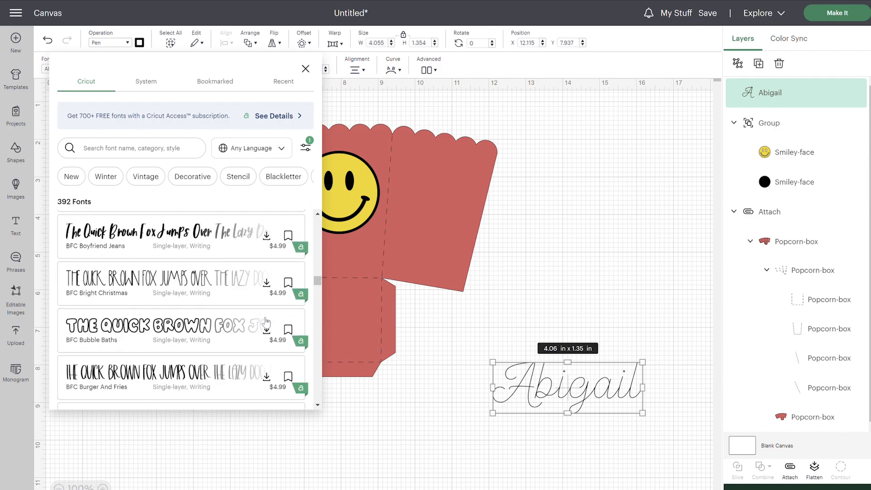
{"action": "scroll", "coordinate": [267, 317], "scroll_direction": "up", "scroll_amount": 12}
{"action": "scroll", "coordinate": [266, 310], "scroll_direction": "up", "scroll_amount": 15}
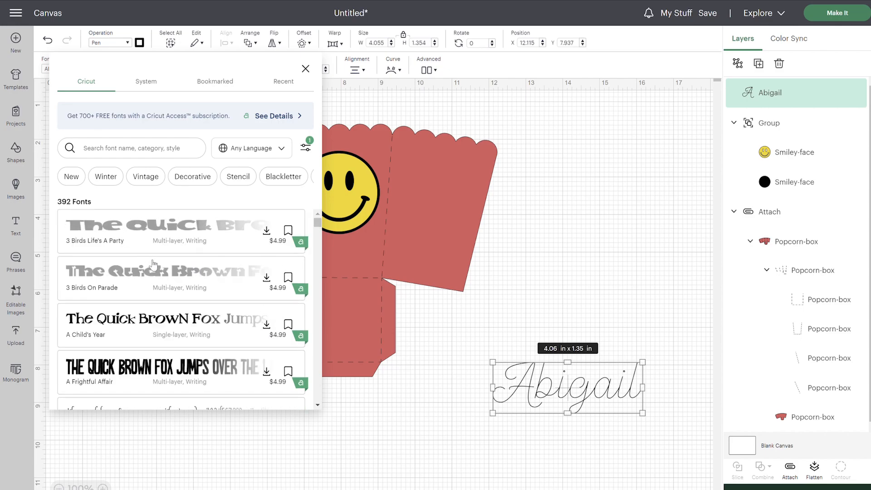
{"action": "scroll", "coordinate": [153, 264], "scroll_direction": "down", "scroll_amount": 1}
{"action": "scroll", "coordinate": [153, 264], "scroll_direction": "down", "scroll_amount": 2}
{"action": "scroll", "coordinate": [156, 294], "scroll_direction": "down", "scroll_amount": 2}
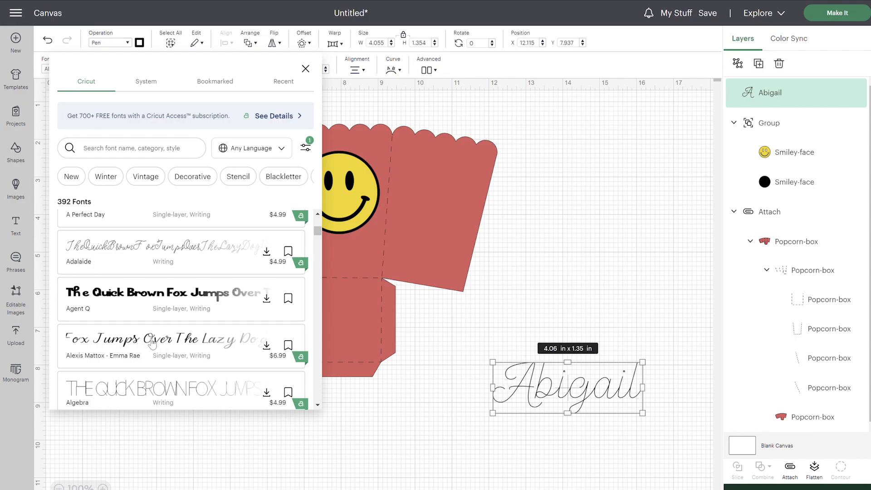
{"action": "scroll", "coordinate": [177, 317], "scroll_direction": "down", "scroll_amount": 5}
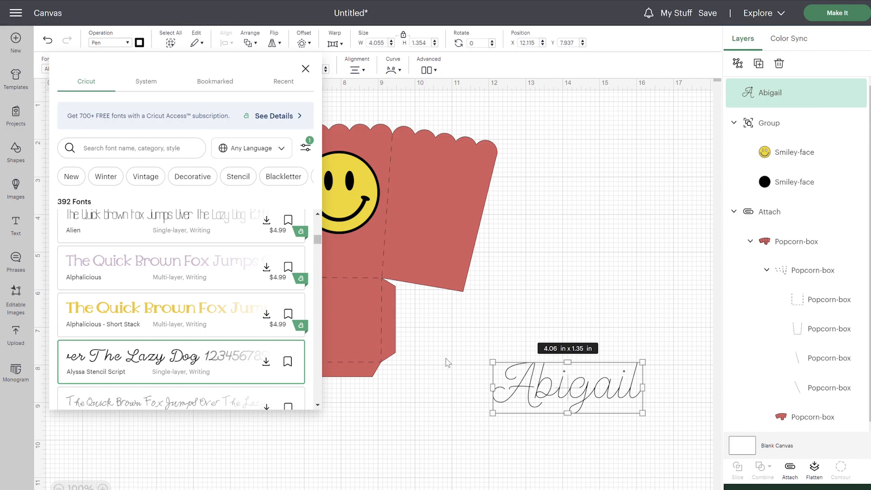
{"action": "left_click", "coordinate": [578, 313]}
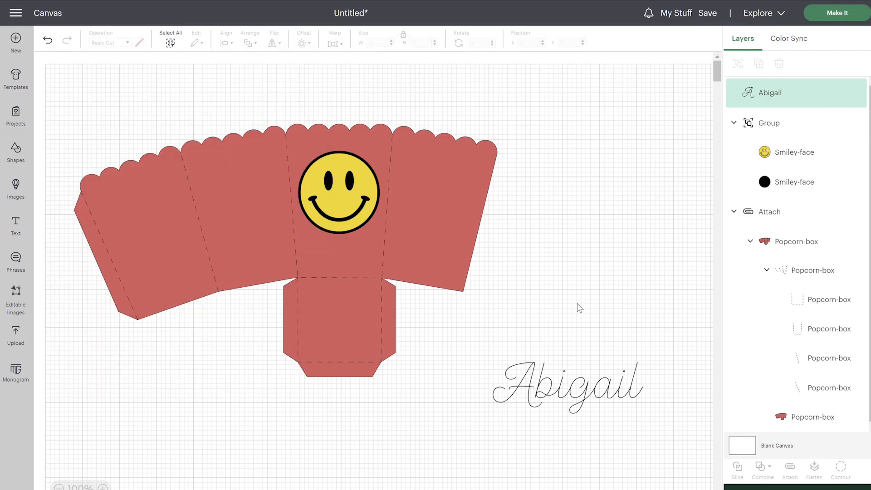
Check the operation and style options of the name text
{"action": "left_click", "coordinate": [590, 381]}
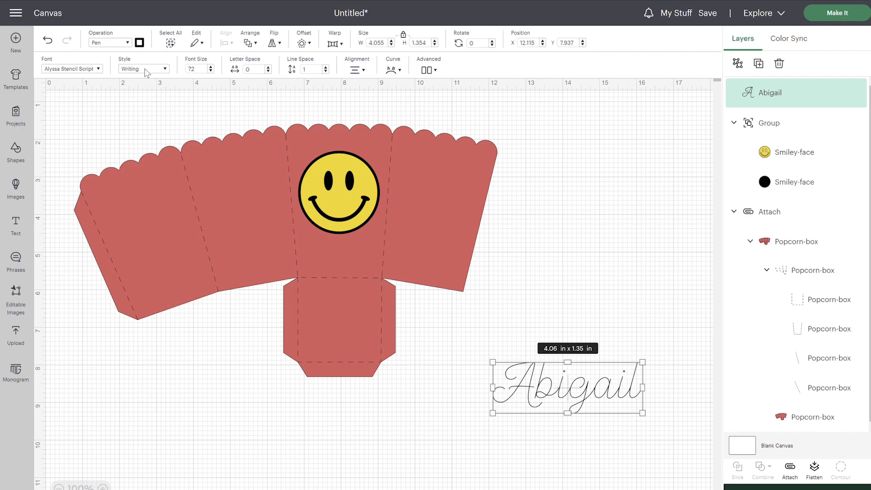
{"action": "left_click", "coordinate": [112, 45]}
{"action": "left_click", "coordinate": [111, 45]}
{"action": "left_click", "coordinate": [152, 69]}
{"action": "left_click", "coordinate": [151, 70]}
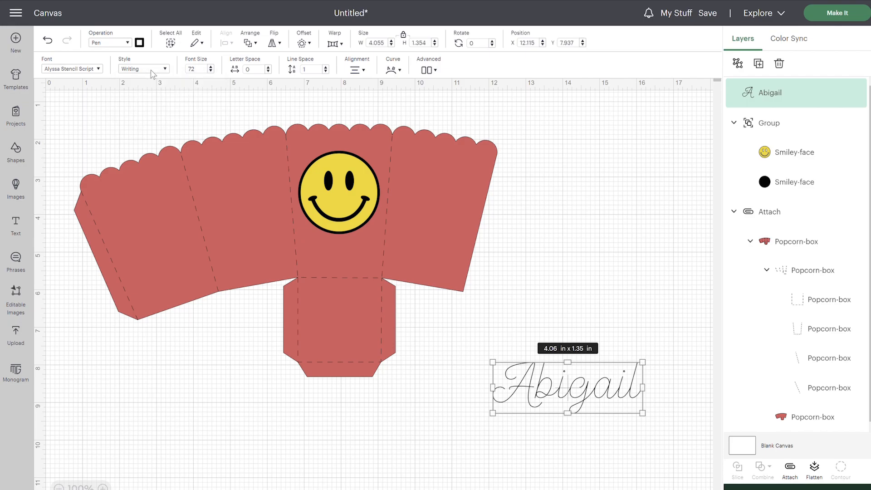
Select the F - Fine Point (0.4mm) pen type for the name text
{"action": "left_click", "coordinate": [139, 43]}
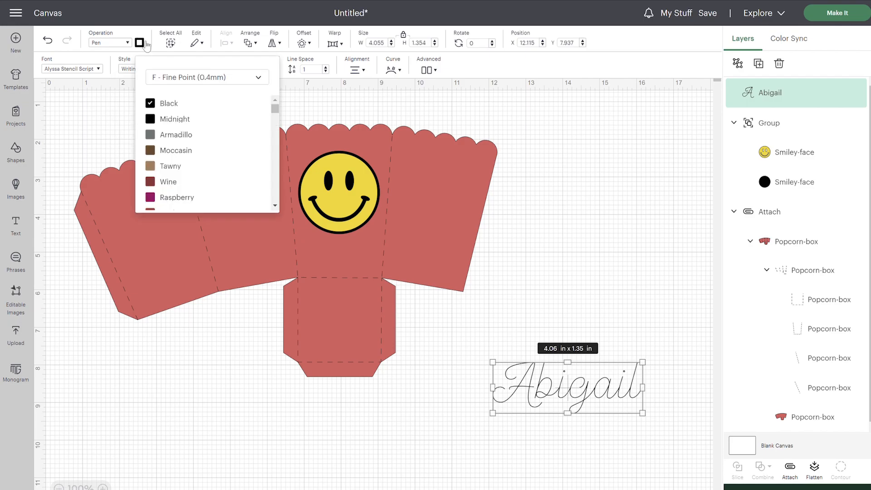
{"action": "left_click", "coordinate": [226, 78]}
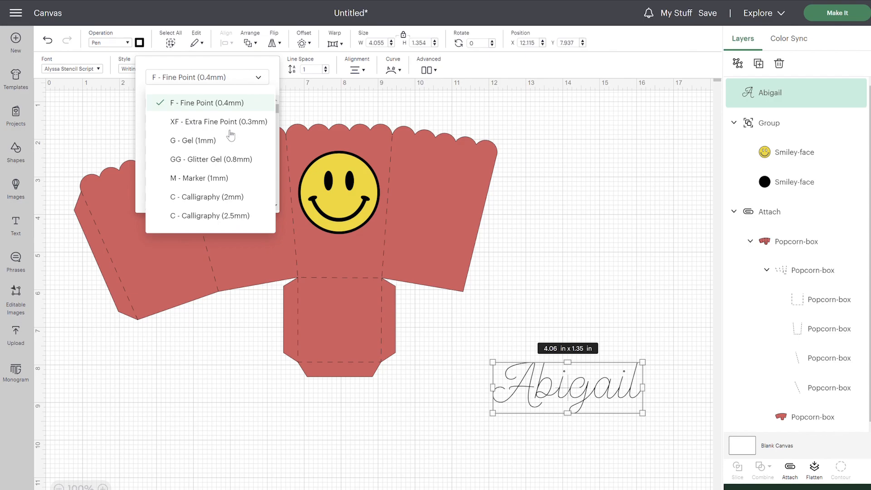
{"action": "left_click", "coordinate": [229, 108]}
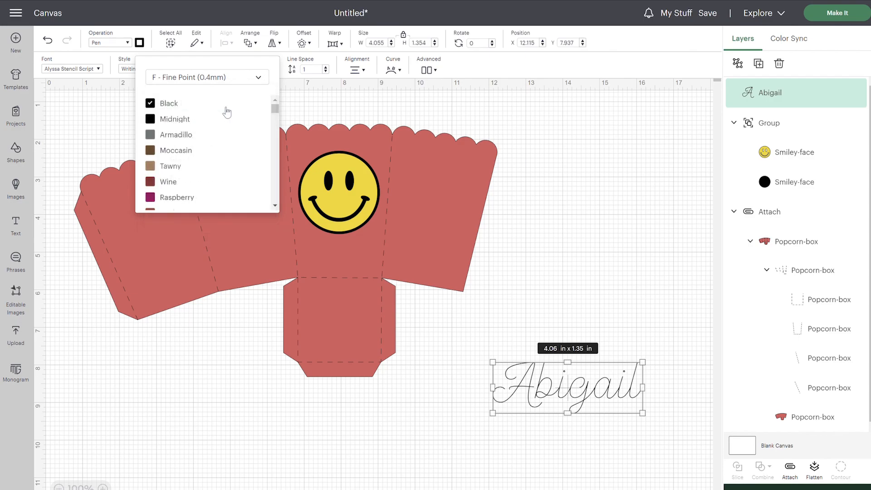
{"action": "left_click", "coordinate": [647, 196]}
Shrink the name text to about 2.27 in wide and place it at the top of the box's front panel
{"action": "left_click", "coordinate": [564, 388]}
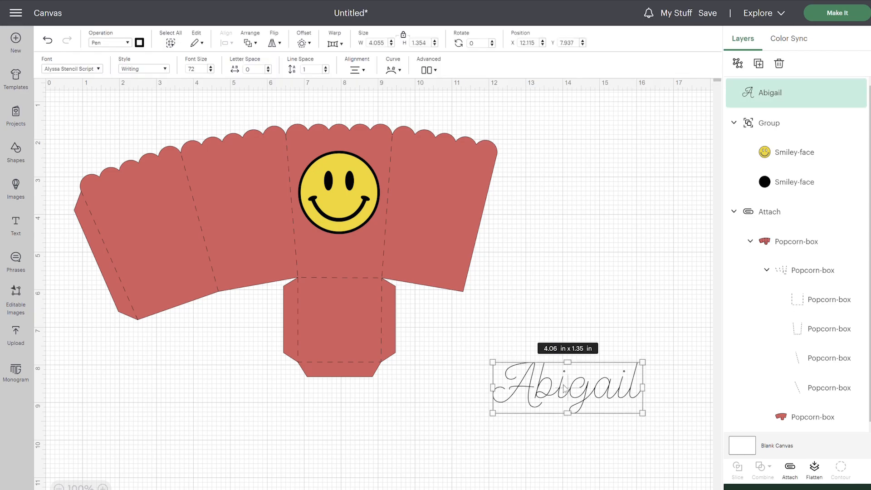
{"action": "left_click_drag", "start_coordinate": [650, 415], "coordinate": [334, 130]}
{"action": "left_click", "coordinate": [616, 394]}
Move the smiley-face group down below the name on the front panel and shrink it to about 1.96 in wide
{"action": "left_click_drag", "start_coordinate": [354, 208], "coordinate": [354, 233]}
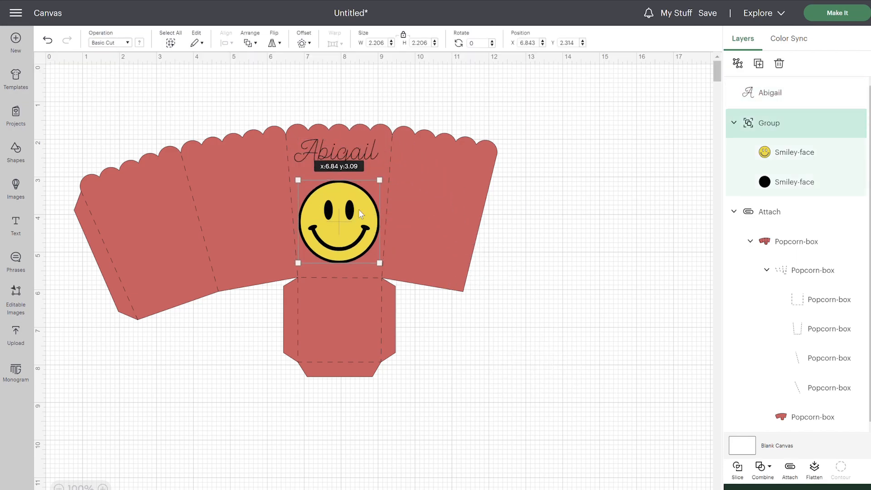
{"action": "left_click_drag", "start_coordinate": [379, 179], "coordinate": [372, 195]}
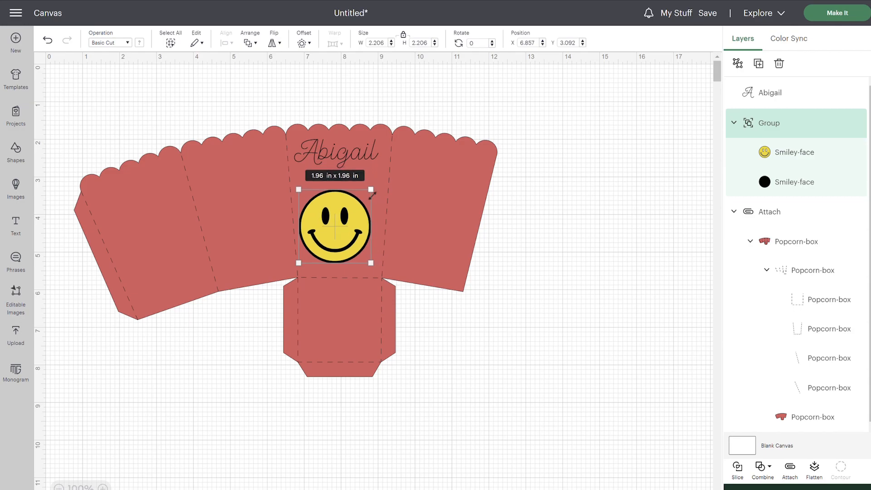
{"action": "left_click", "coordinate": [354, 154]}
{"action": "left_click", "coordinate": [352, 146]}
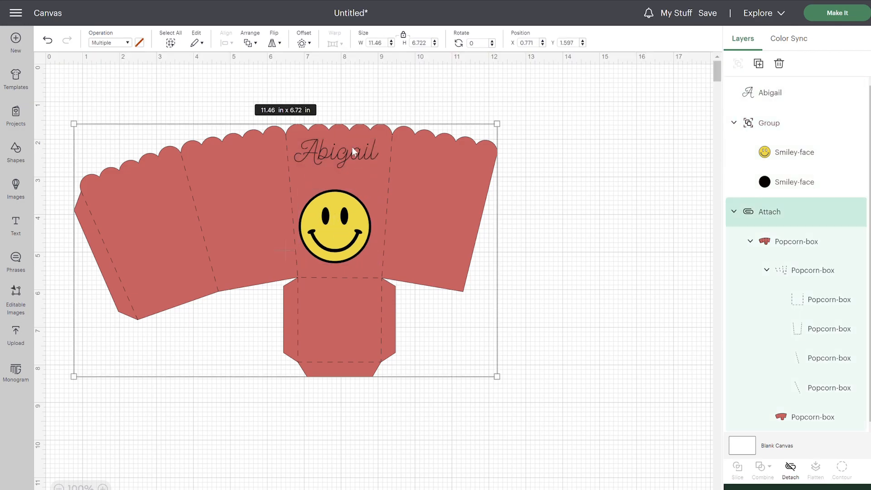
{"action": "double_click", "coordinate": [345, 154]}
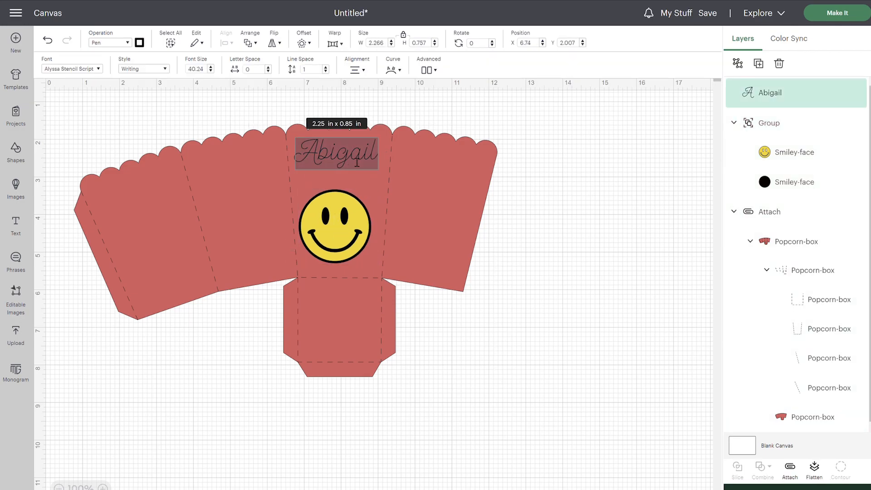
{"action": "left_click", "coordinate": [351, 155]}
{"action": "left_click", "coordinate": [618, 118]}
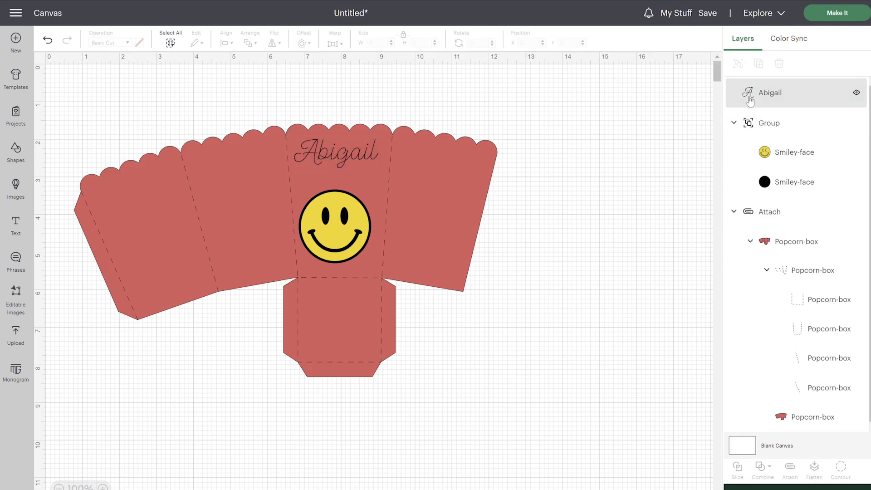
Nudge the name text slightly down and to the right on the front panel, to X 6.81 and Y 2.117
{"action": "key", "text": "Down"}
{"action": "key", "text": "Down"}
{"action": "key", "text": "Down"}
{"action": "key", "text": "Down"}
{"action": "key", "text": "Down"}
{"action": "key", "text": "Down"}
{"action": "key", "text": "Down"}
{"action": "key", "text": "Down"}
{"action": "key", "text": "Down"}
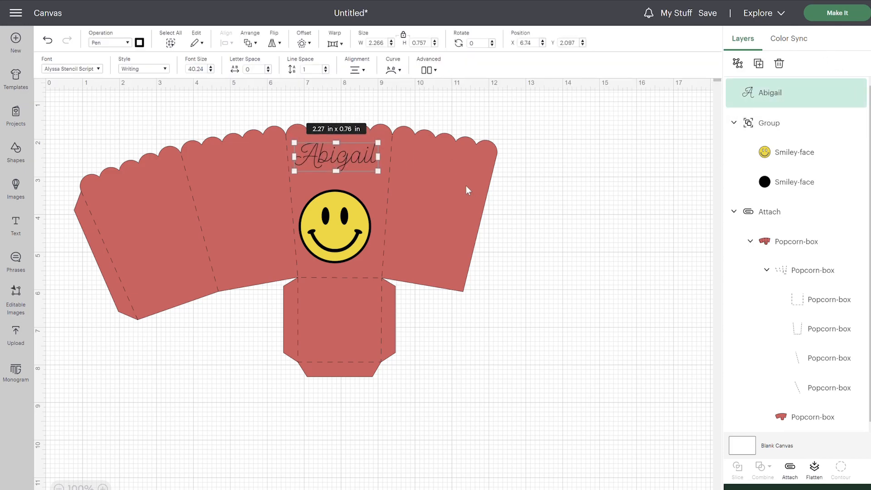
{"action": "key", "text": "Right"}
{"action": "key", "text": "Right"}
{"action": "key", "text": "Right"}
{"action": "key", "text": "Right"}
{"action": "key", "text": "Right"}
{"action": "key", "text": "Right"}
{"action": "key", "text": "Right"}
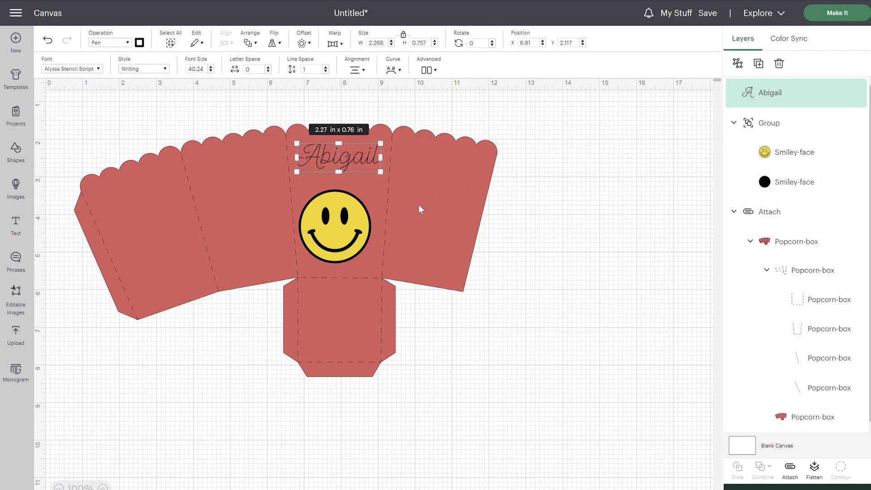
Attach the name text to the popcorn box and move the box to the canvas's upper-left corner
{"action": "left_click", "coordinate": [786, 221]}
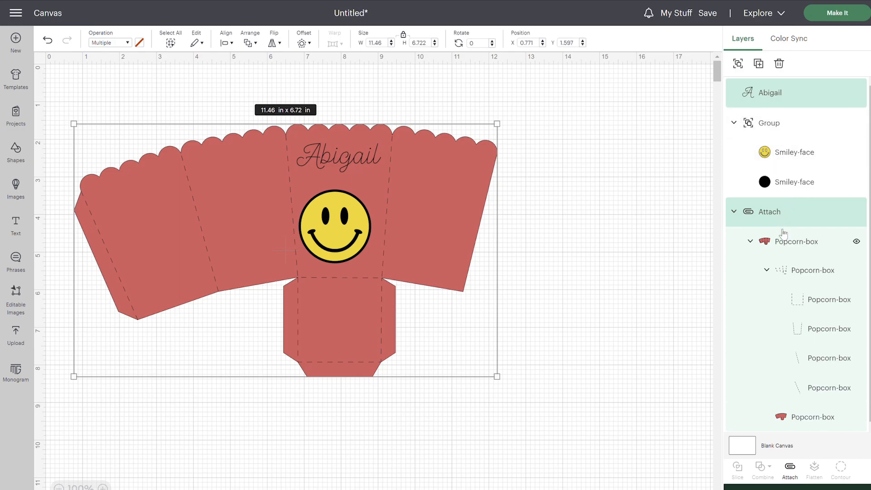
{"action": "left_click", "coordinate": [790, 467]}
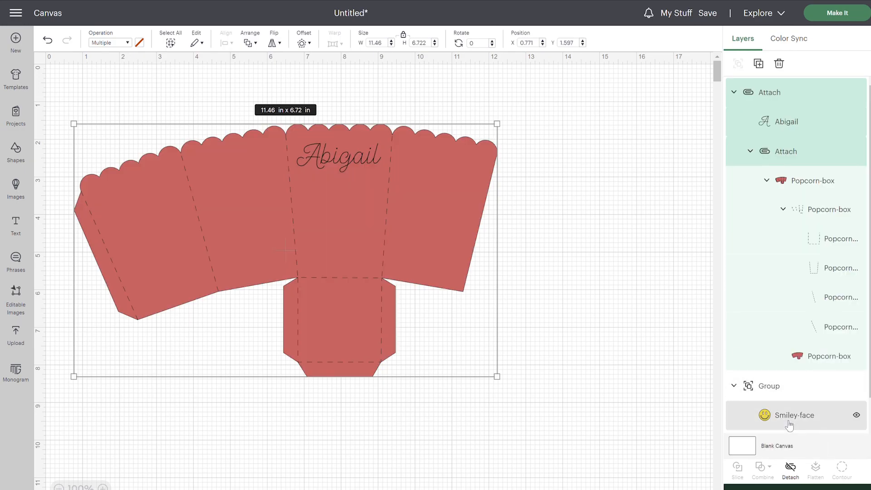
{"action": "left_click_drag", "start_coordinate": [448, 190], "coordinate": [376, 138]}
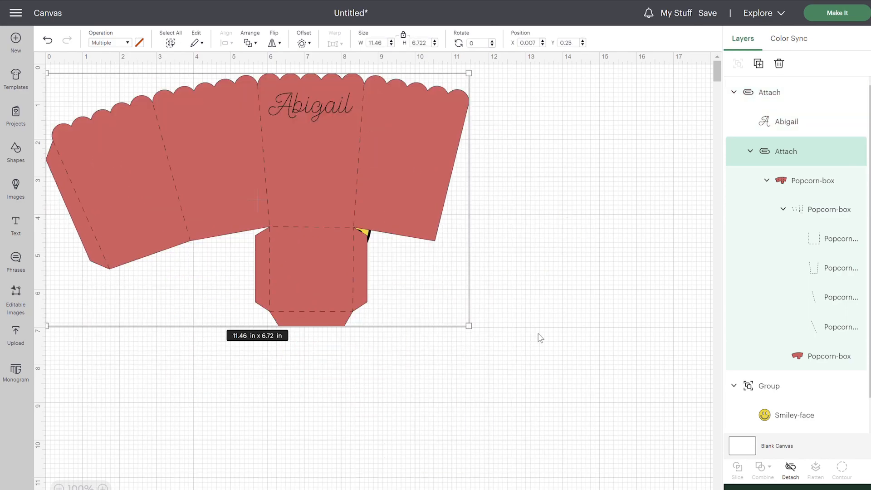
{"action": "left_click", "coordinate": [588, 373]}
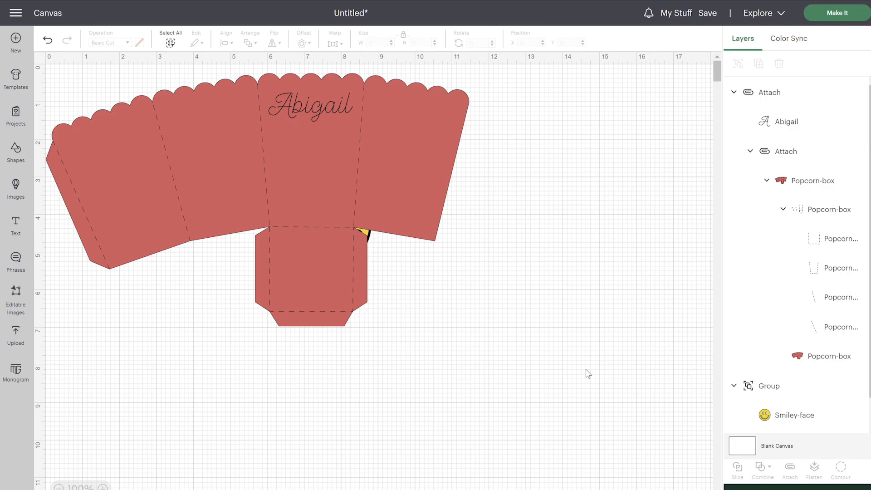
{"action": "left_click", "coordinate": [816, 357]}
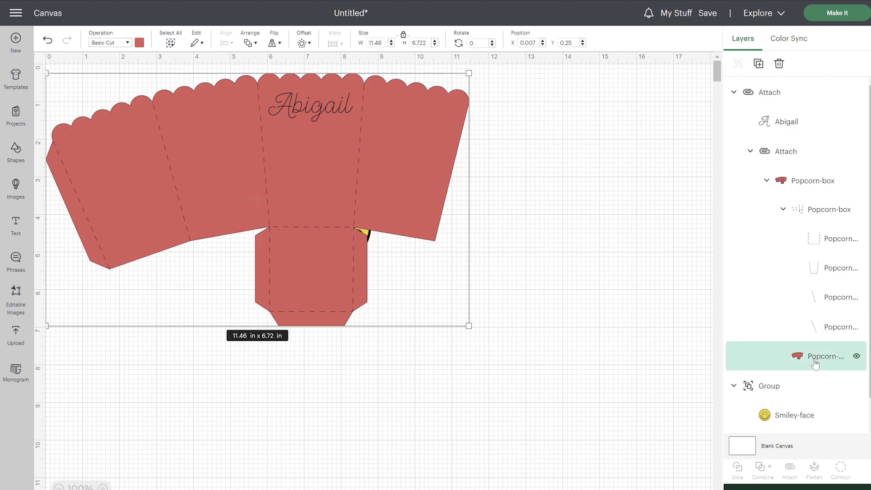
{"action": "left_click", "coordinate": [141, 44]}
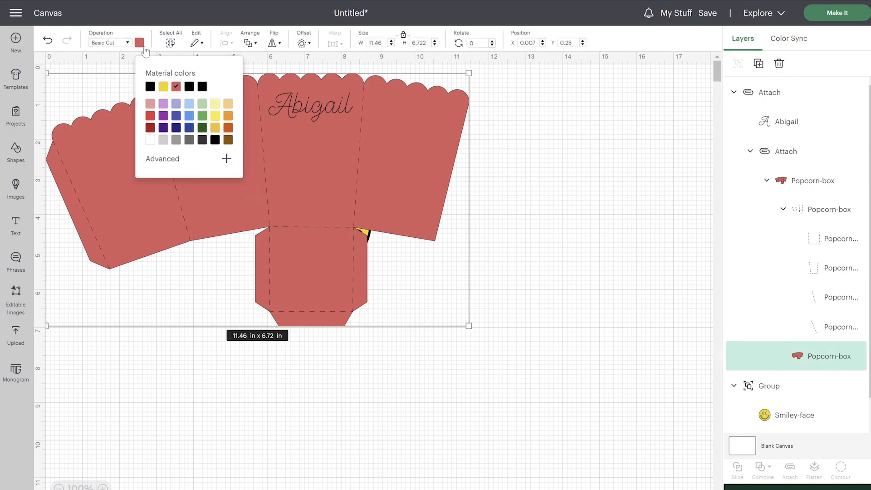
{"action": "left_click", "coordinate": [578, 209]}
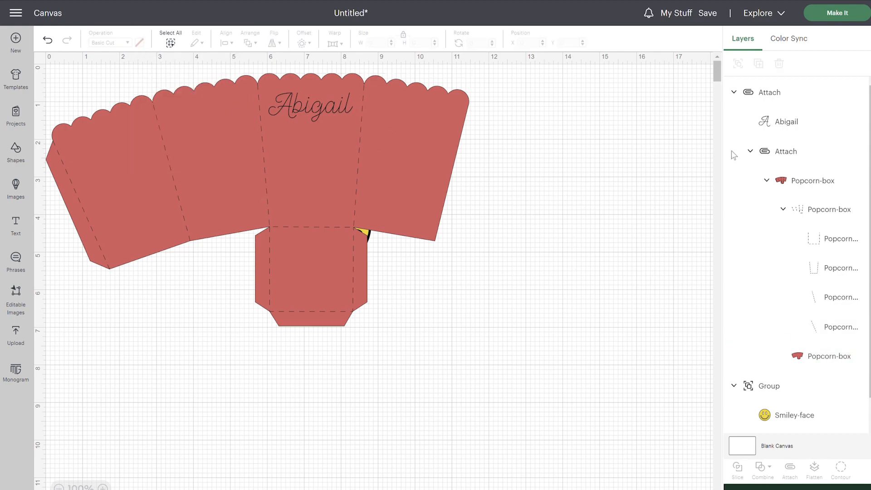
Duplicate the attached popcorn box together with the smiley-face group and place the copies below the original
{"action": "left_click", "coordinate": [769, 102]}
{"action": "left_click", "coordinate": [739, 394], "text": "shift"}
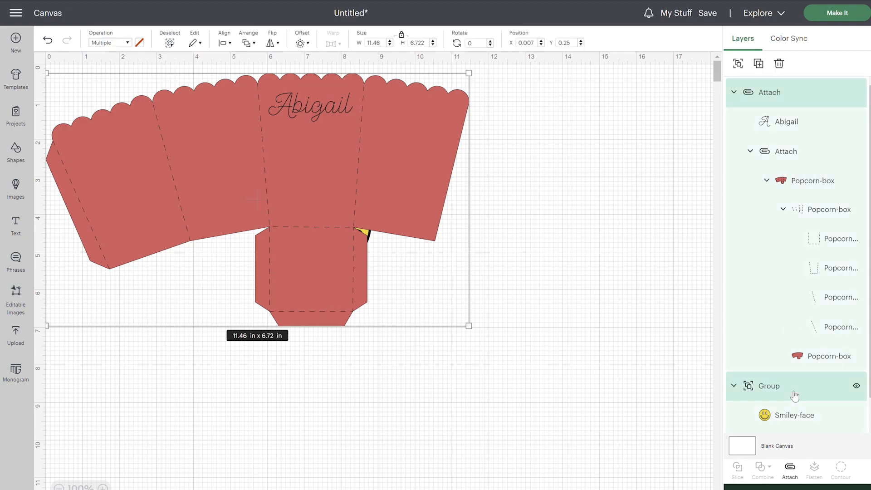
{"action": "left_click", "coordinate": [758, 63]}
{"action": "left_click_drag", "start_coordinate": [333, 205], "coordinate": [381, 423]}
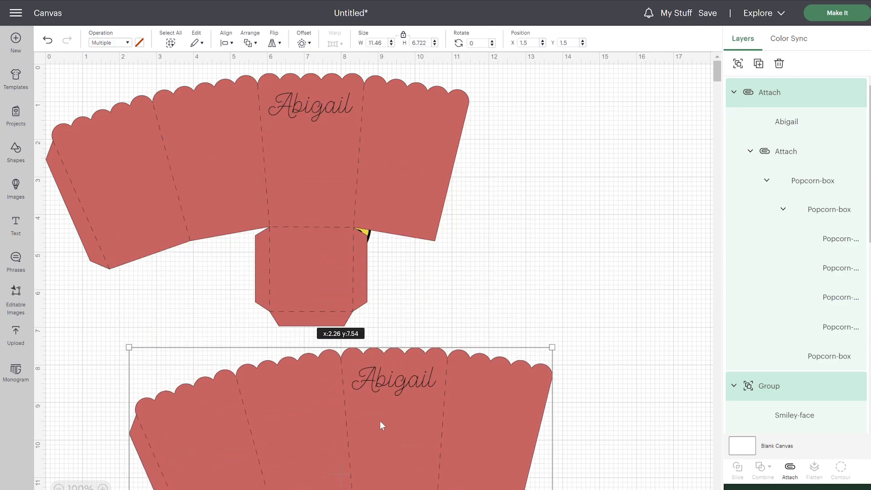
{"action": "left_click", "coordinate": [560, 338]}
{"action": "scroll", "coordinate": [561, 338], "scroll_direction": "down", "scroll_amount": 5}
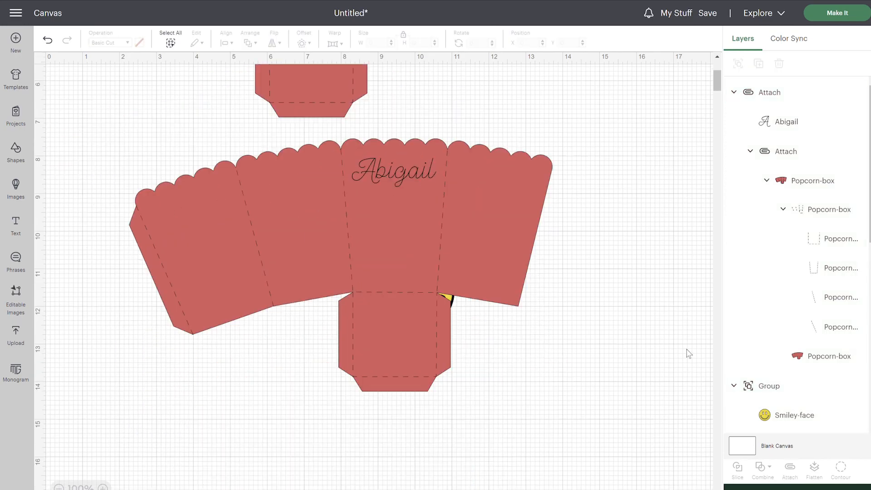
Try to bring the copied smiley-face group in front of the box by moving it up in the layer order
{"action": "left_click", "coordinate": [785, 397]}
{"action": "left_click_drag", "start_coordinate": [782, 366], "coordinate": [716, 98]}
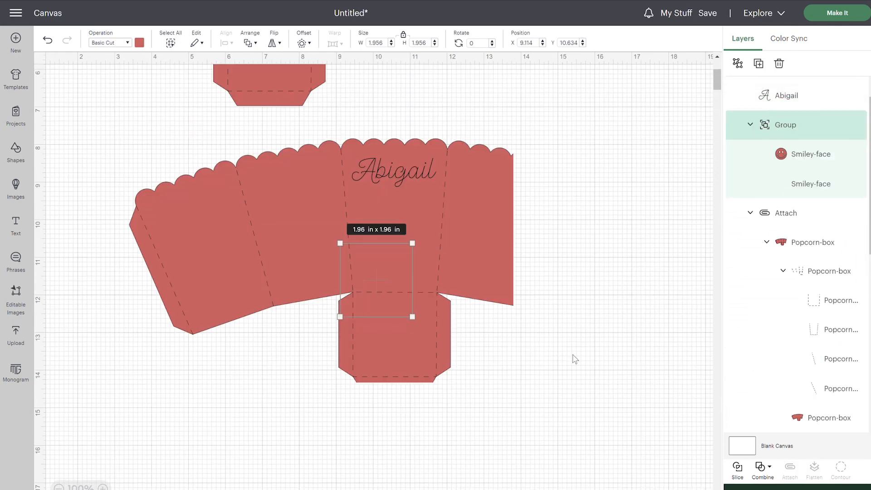
{"action": "scroll", "coordinate": [570, 358], "scroll_direction": "up", "scroll_amount": 4}
{"action": "scroll", "coordinate": [591, 320], "scroll_direction": "down", "scroll_amount": 5}
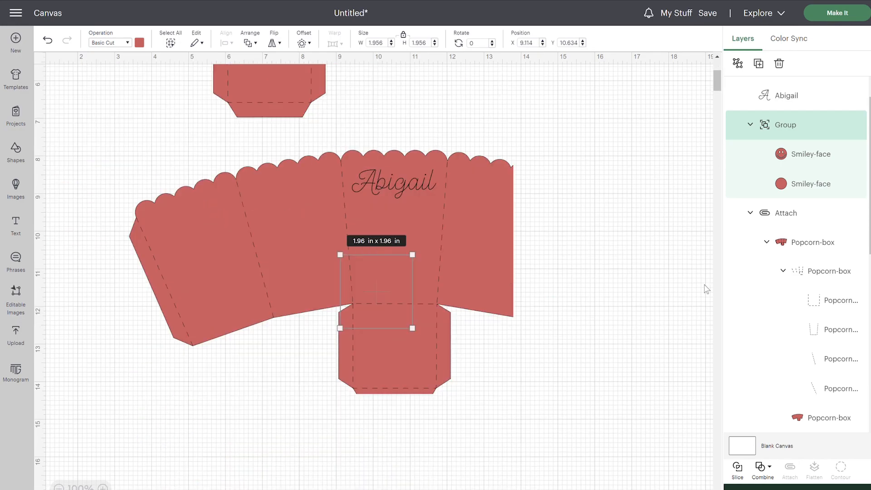
{"action": "left_click_drag", "start_coordinate": [808, 125], "coordinate": [728, 286]}
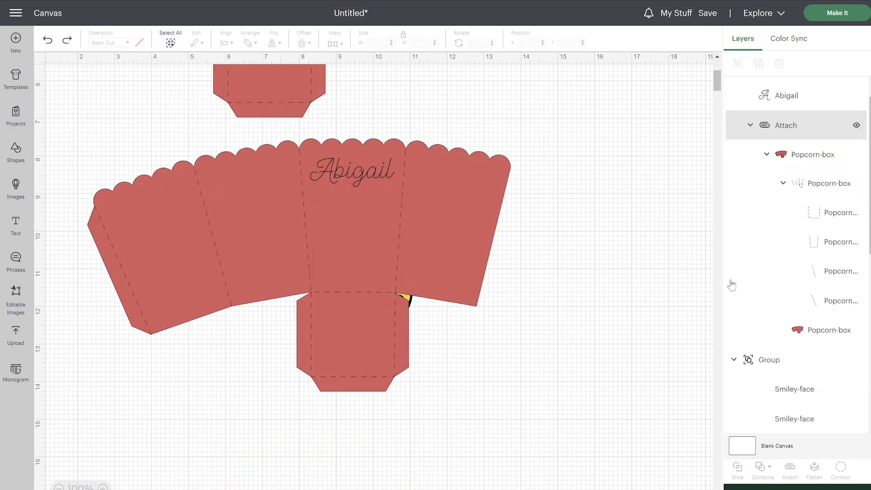
Send the copied popcorn box to the back and position its front panel under the smiley face, with the name above the face
{"action": "left_click", "coordinate": [411, 303]}
{"action": "left_click_drag", "start_coordinate": [411, 268], "coordinate": [283, 179]}
{"action": "right_click", "coordinate": [284, 179]}
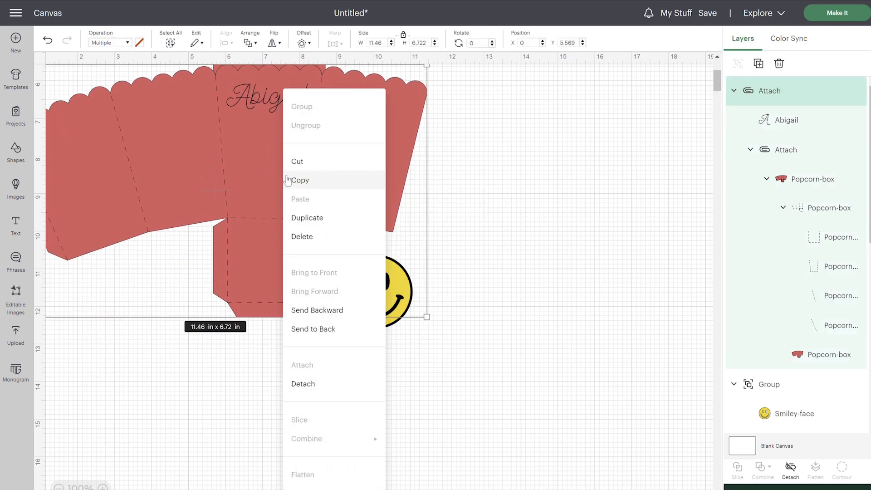
{"action": "left_click", "coordinate": [334, 327]}
{"action": "left_click_drag", "start_coordinate": [277, 188], "coordinate": [376, 321]}
{"action": "left_click", "coordinate": [608, 273]}
Change the material color of the copied popcorn box's base layer to light pink
{"action": "left_click", "coordinate": [469, 271]}
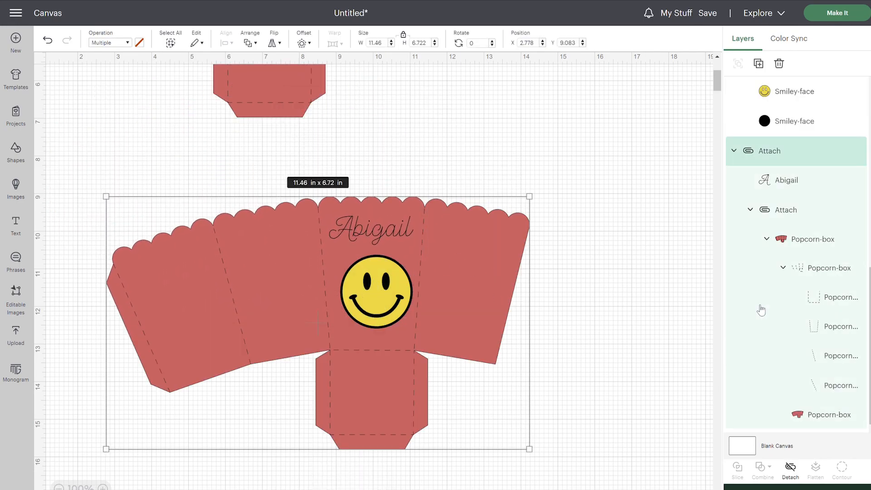
{"action": "left_click", "coordinate": [825, 241]}
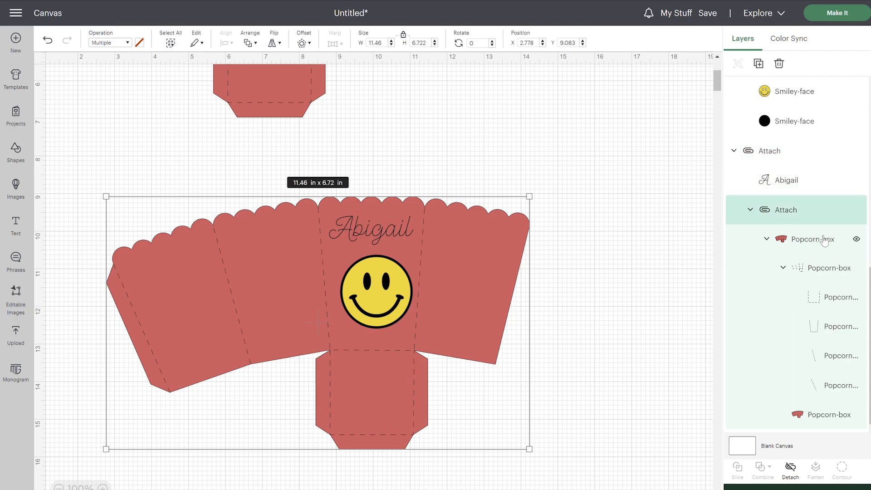
{"action": "left_click", "coordinate": [802, 421]}
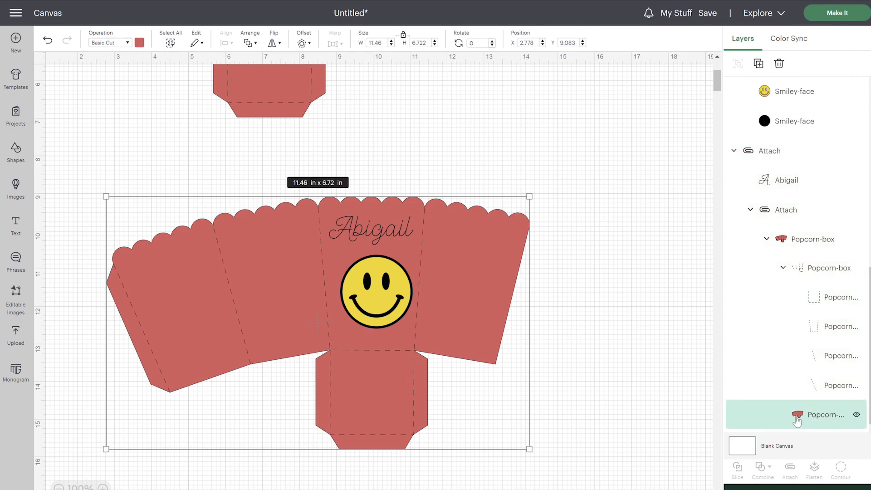
{"action": "left_click", "coordinate": [141, 43]}
{"action": "left_click", "coordinate": [151, 103]}
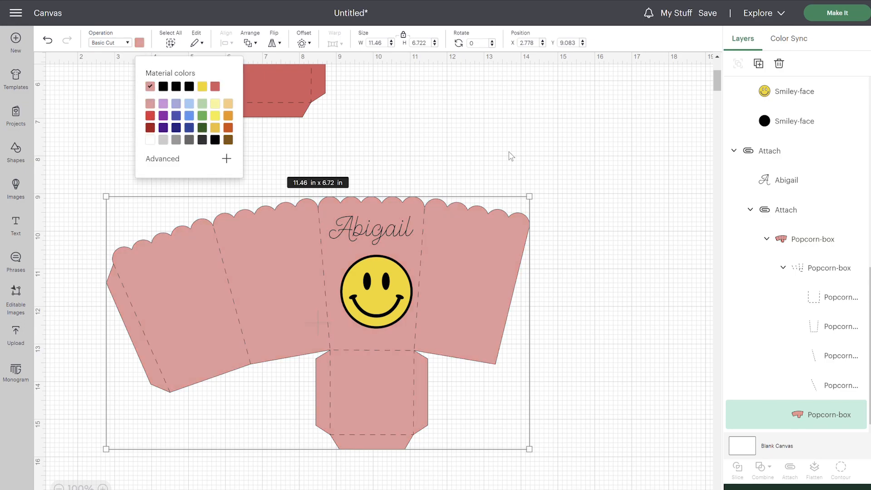
{"action": "left_click", "coordinate": [521, 286]}
Recolor the yellow face layer of the copied smiley to the original popcorn box's red
{"action": "scroll", "coordinate": [517, 287], "scroll_direction": "up", "scroll_amount": 2}
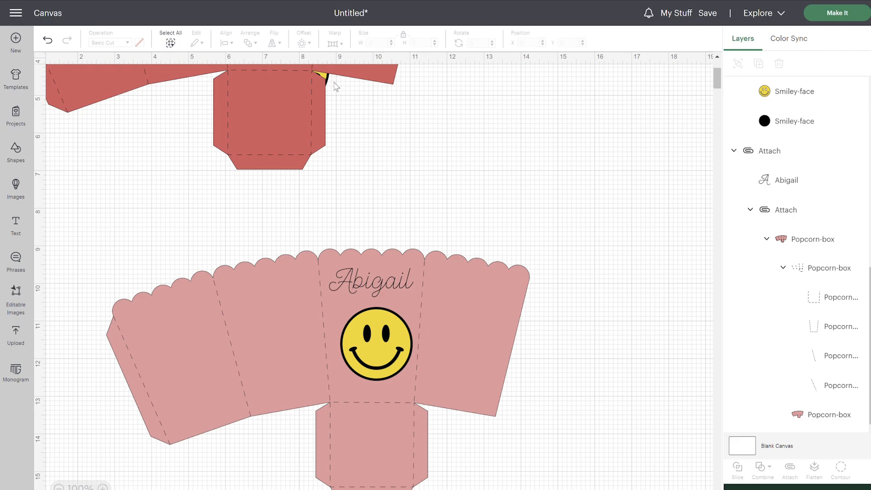
{"action": "left_click", "coordinate": [392, 333]}
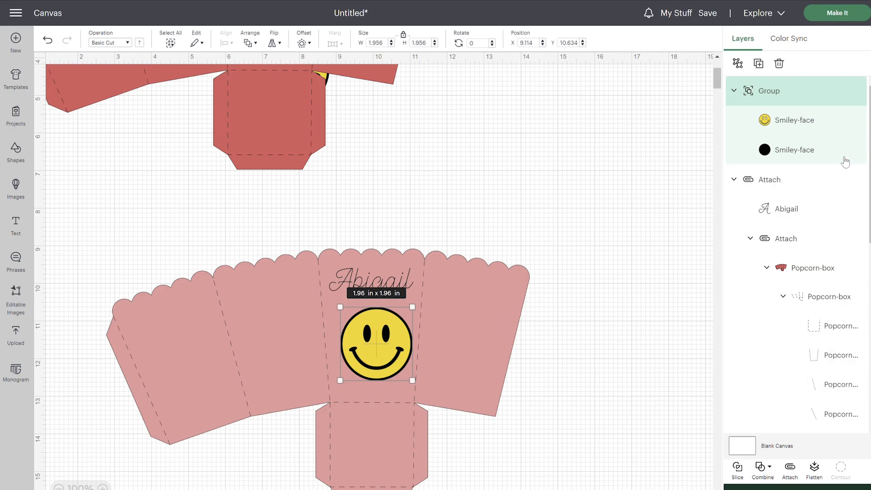
{"action": "left_click", "coordinate": [834, 123]}
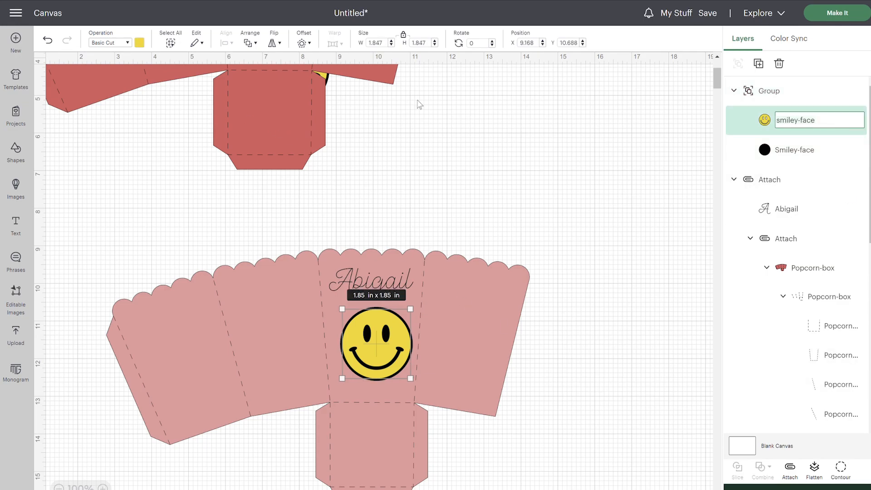
{"action": "left_click", "coordinate": [139, 42]}
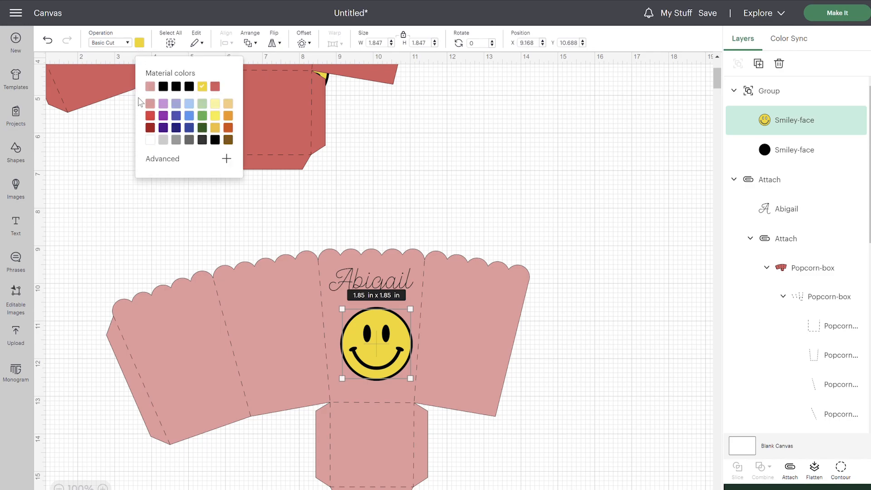
{"action": "left_click", "coordinate": [215, 86]}
{"action": "left_click", "coordinate": [327, 186]}
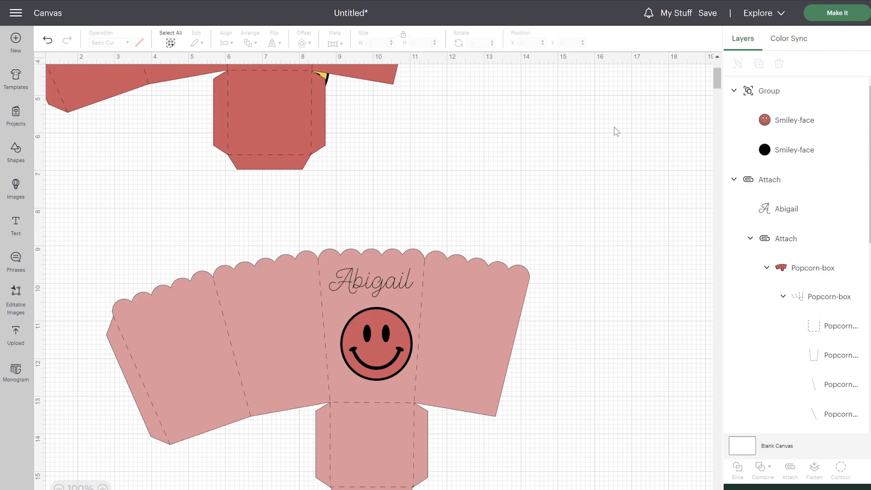
Send the project to be made, loading all materials On Mat with a 12 in x 12 in mat size
{"action": "left_click", "coordinate": [837, 18]}
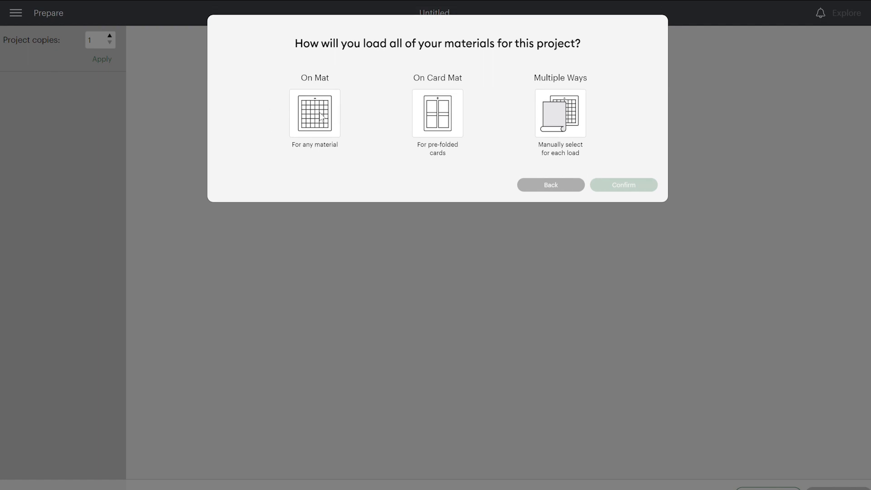
{"action": "left_click", "coordinate": [322, 116]}
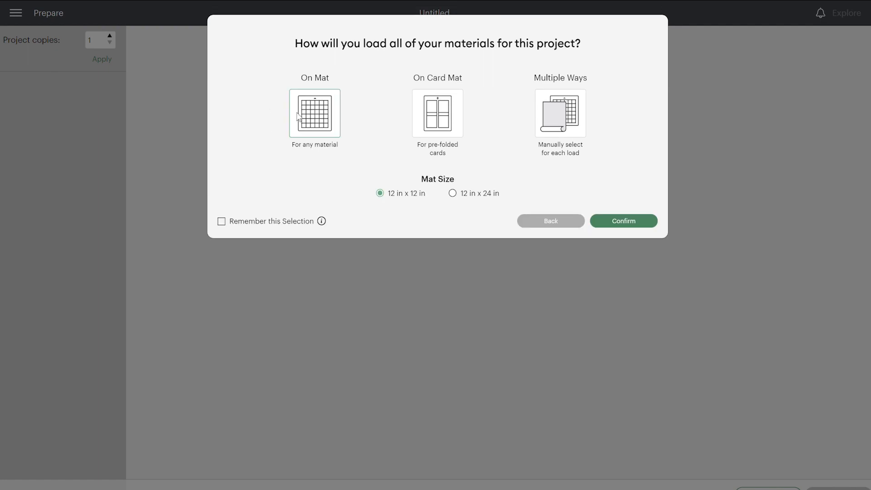
{"action": "left_click", "coordinate": [625, 220]}
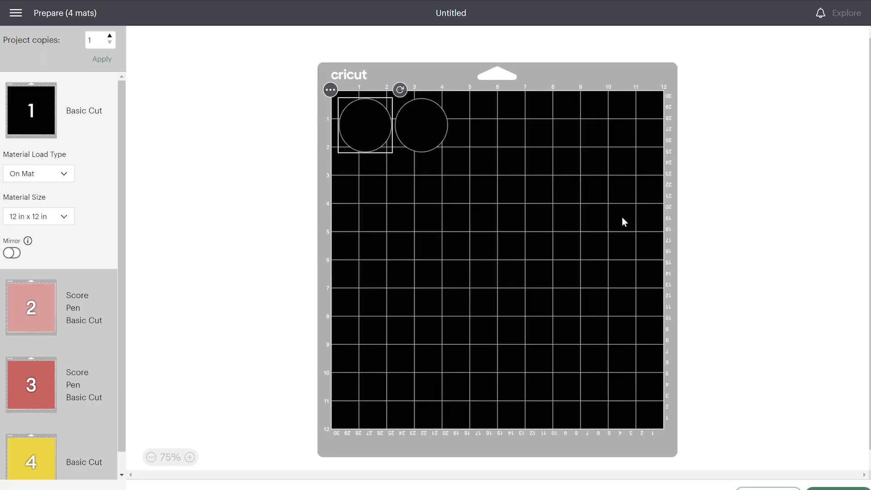
Review the layouts of the light pink, red and yellow mats and continue past the Prepare stage
{"action": "left_click", "coordinate": [42, 313]}
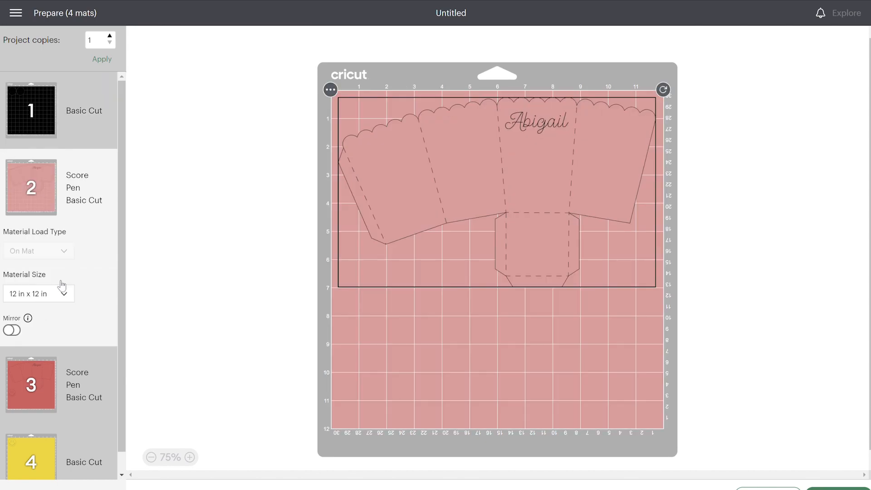
{"action": "left_click_drag", "start_coordinate": [67, 176], "coordinate": [87, 190]}
{"action": "left_click", "coordinate": [70, 386]}
{"action": "left_click", "coordinate": [63, 458]}
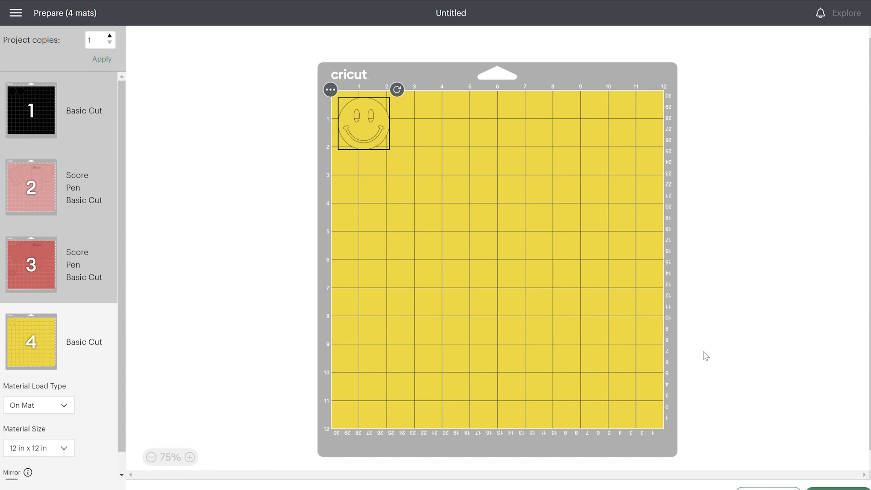
{"action": "left_click", "coordinate": [837, 484]}
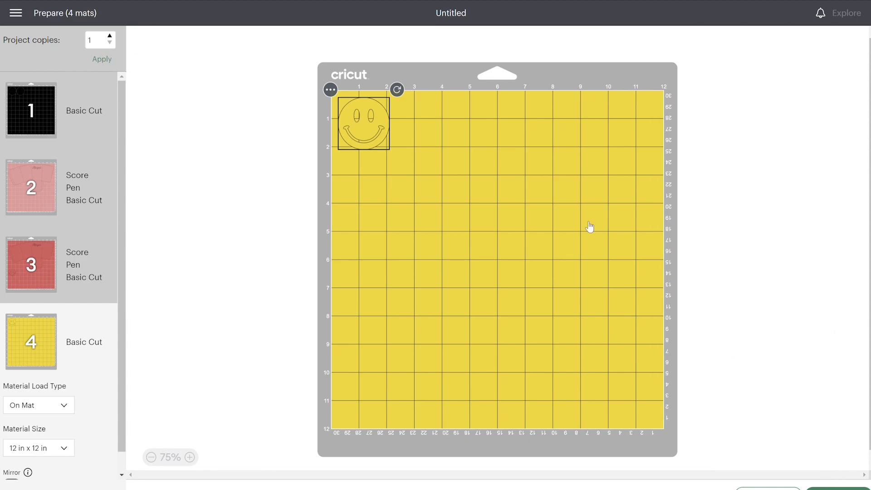